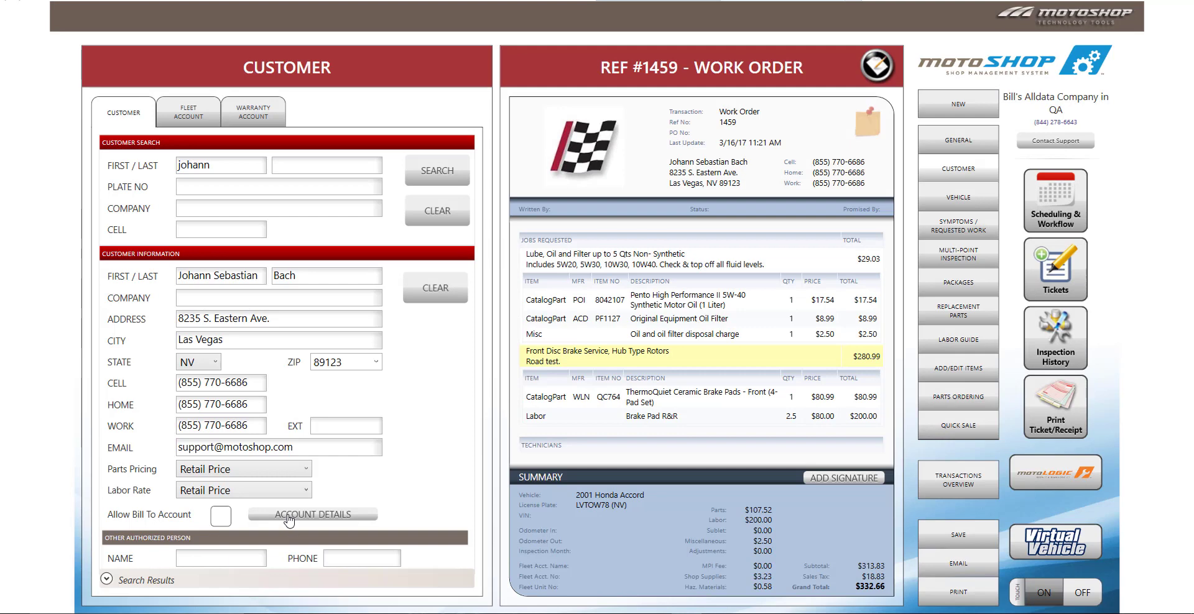
# Enable Allow Bill To Account for the customer, authorized with the manager's username and password.
pyautogui.click(222, 516)
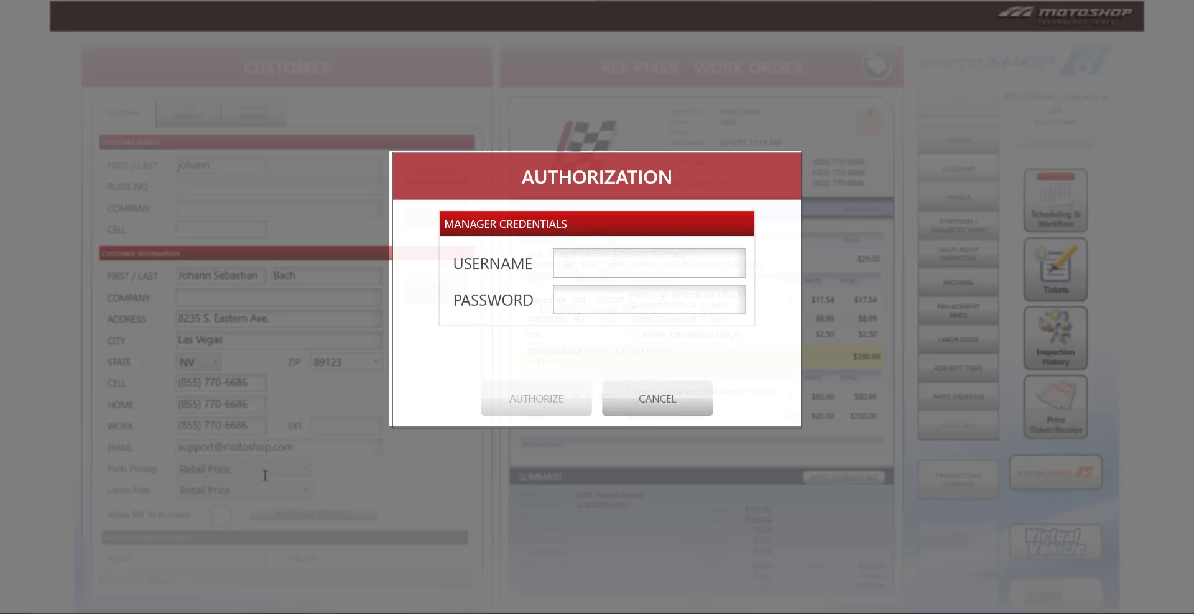
pyautogui.write('bill')
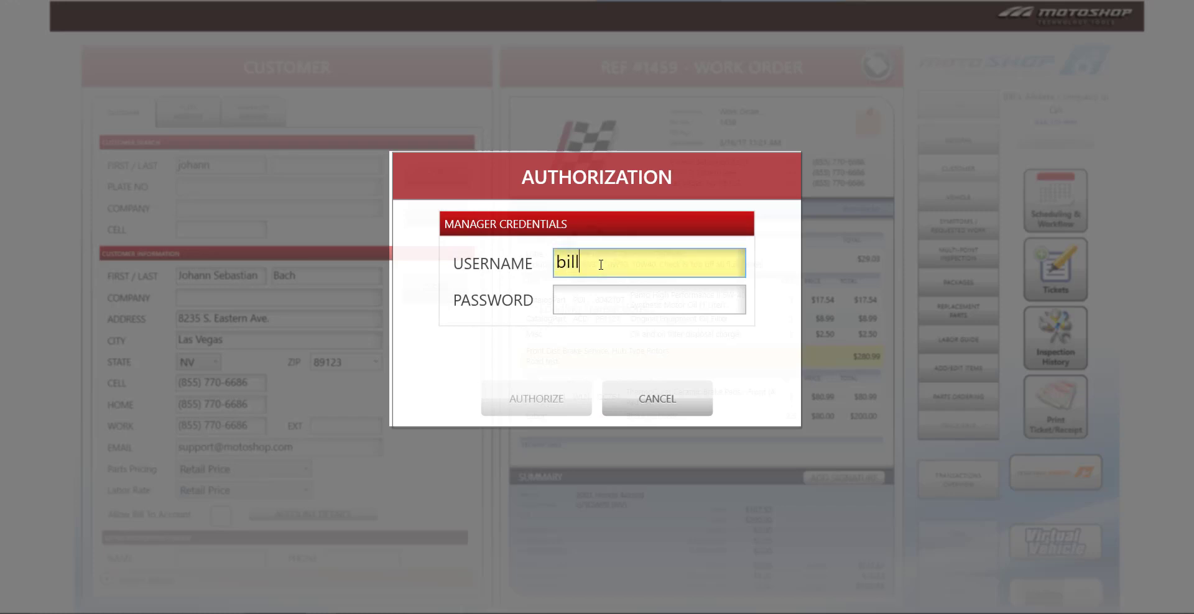
pyautogui.write('office')
pyautogui.press('Tab')
pyautogui.write('********')
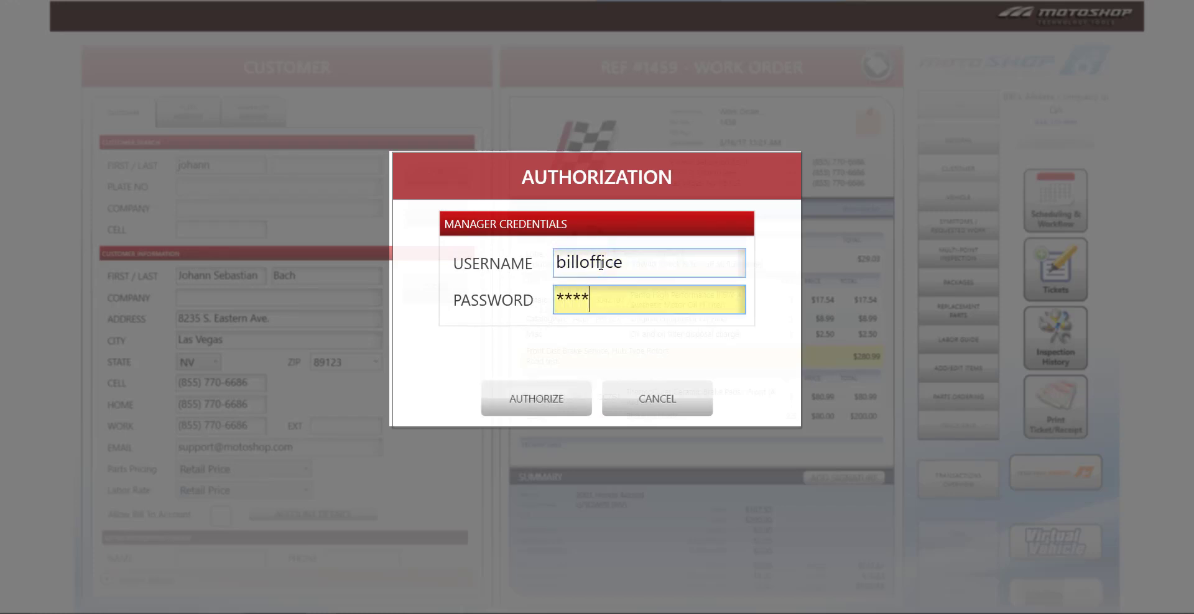
pyautogui.click(540, 398)
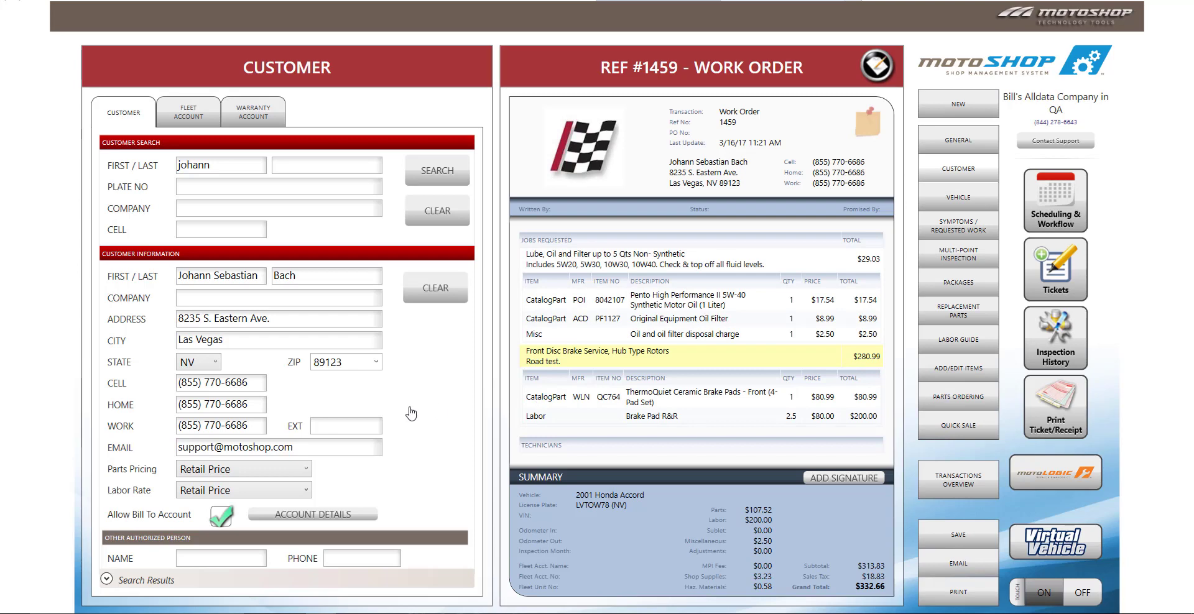
pyautogui.click(333, 515)
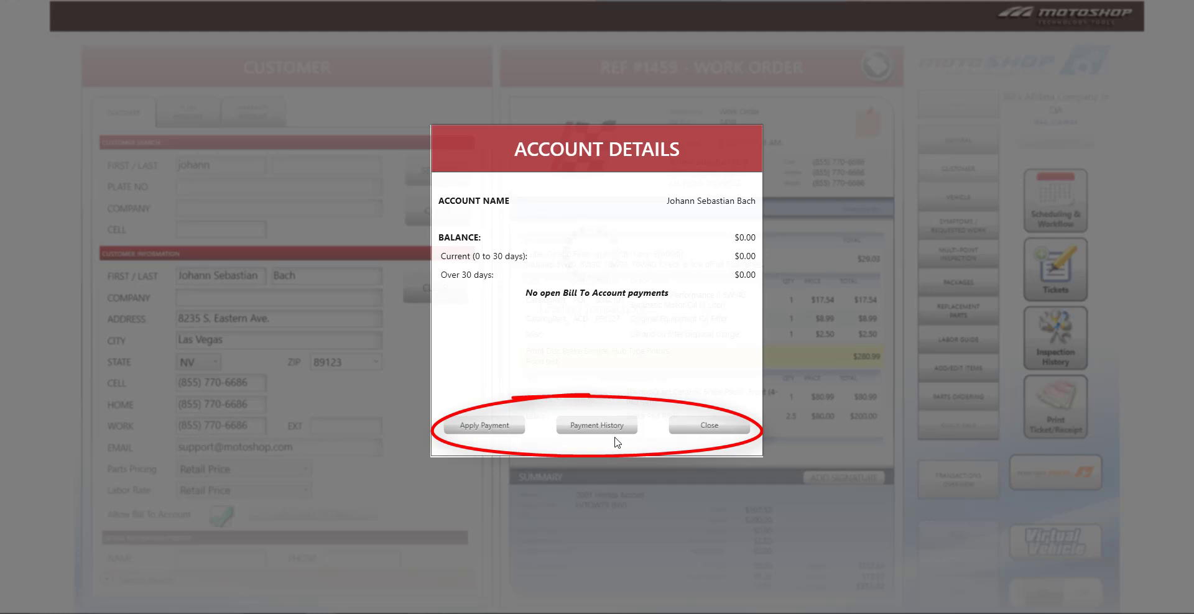
# Save work order #1459 as an invoice and assign a technician to the brake pad labor.
pyautogui.click(684, 429)
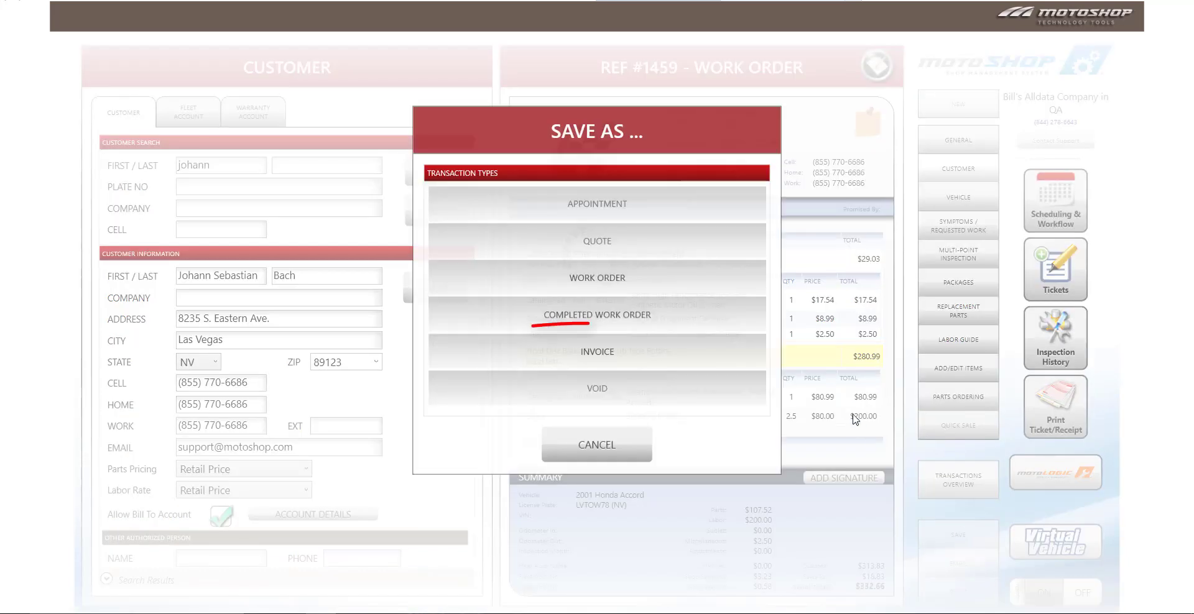
pyautogui.click(671, 355)
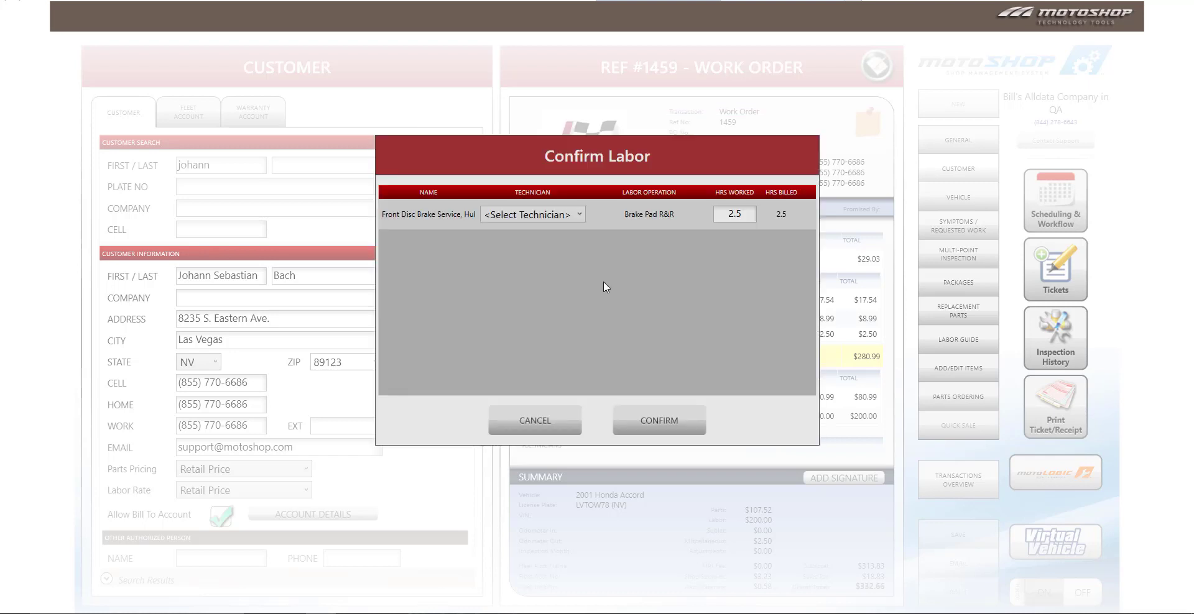
pyautogui.click(578, 215)
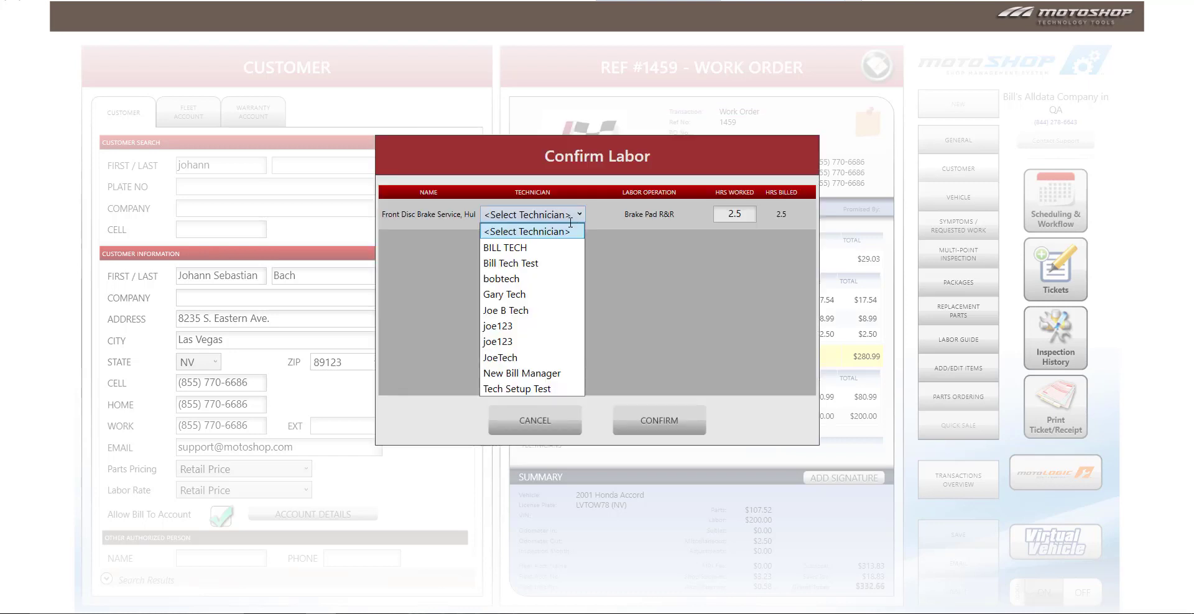
pyautogui.click(519, 283)
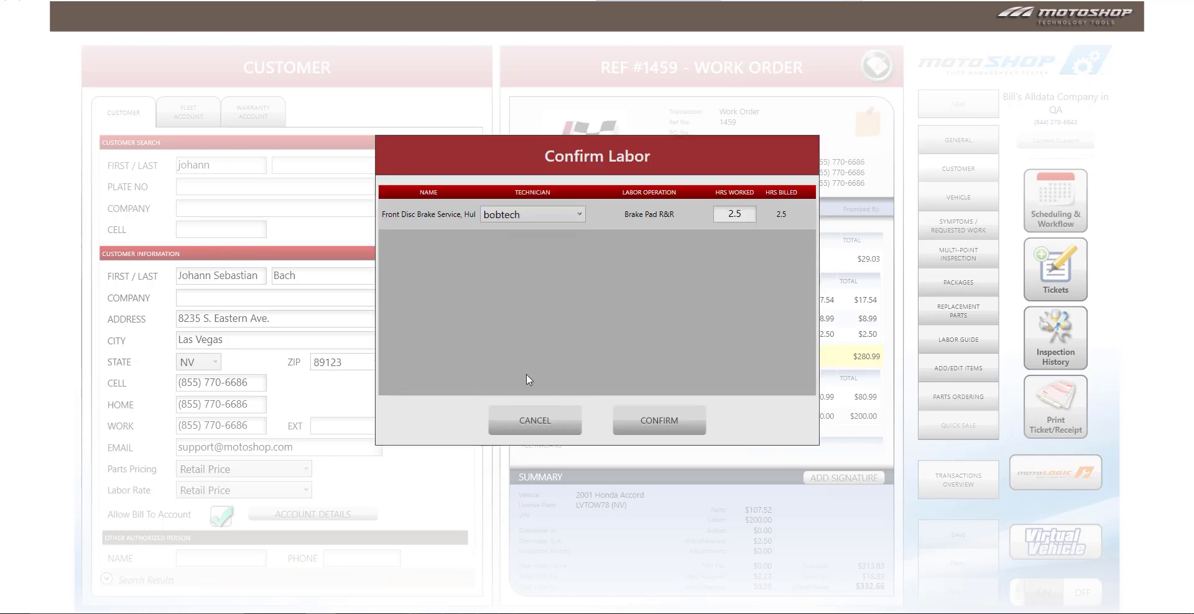
pyautogui.click(642, 421)
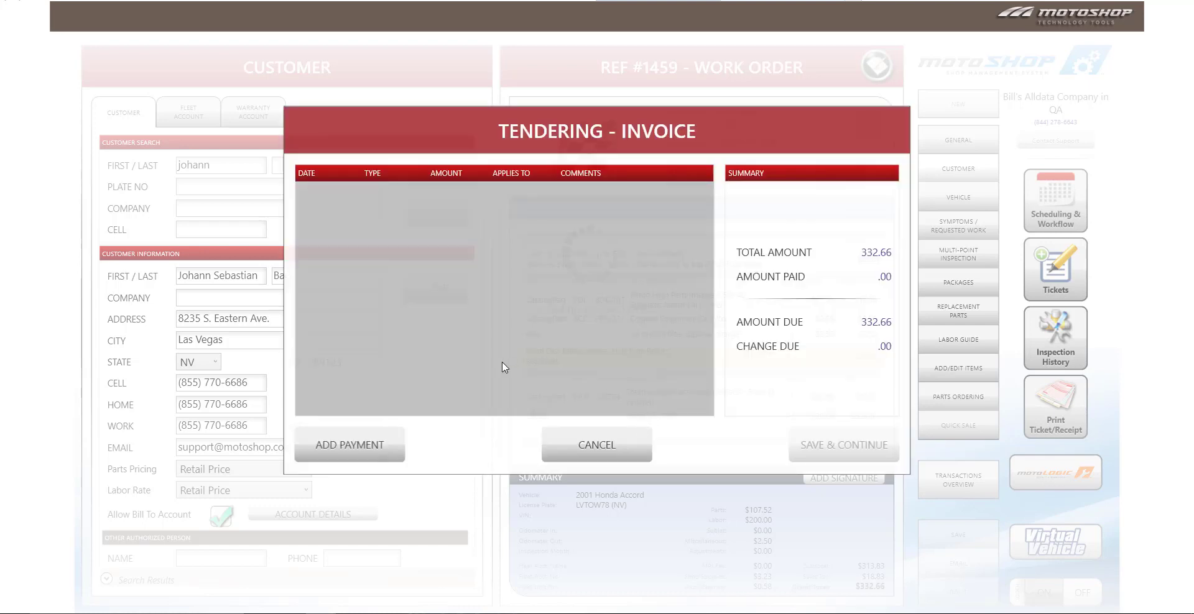
# Add a 100.00 cash payment dated 03/13/2017, applied to the customer, leaving 232.66 due.
pyautogui.click(360, 447)
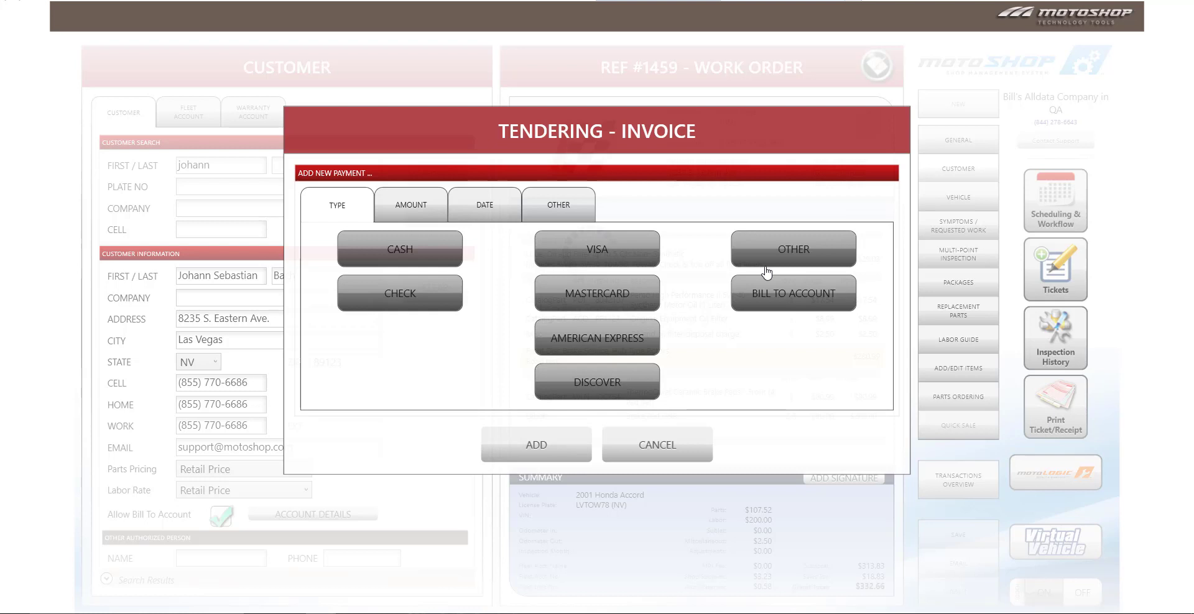
pyautogui.click(495, 204)
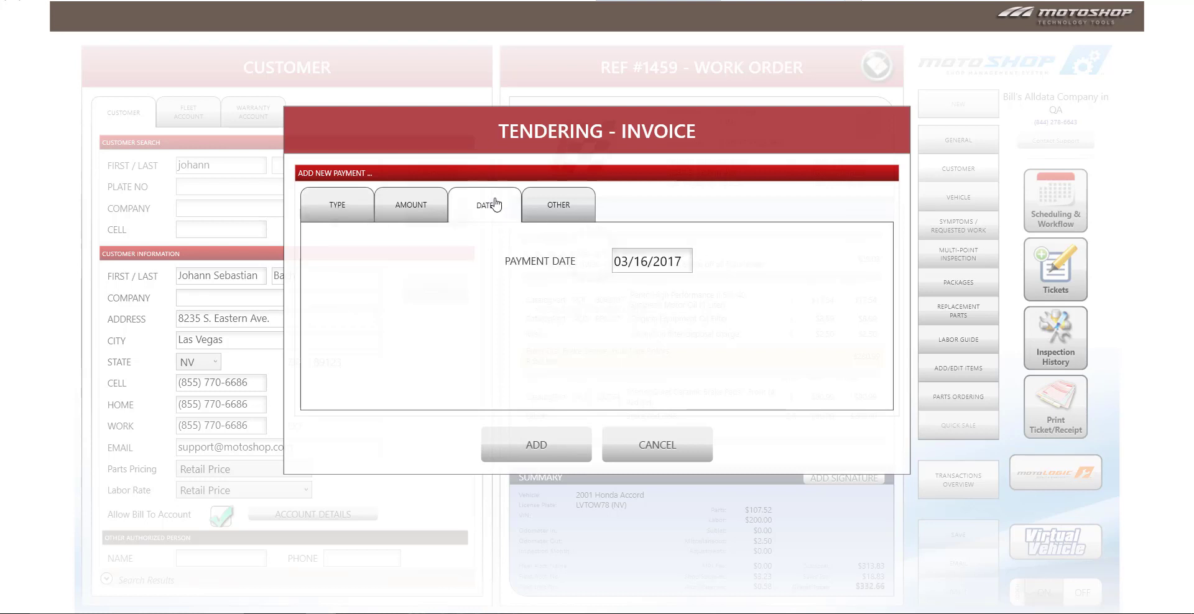
pyautogui.click(650, 265)
pyautogui.press('BackSpace')
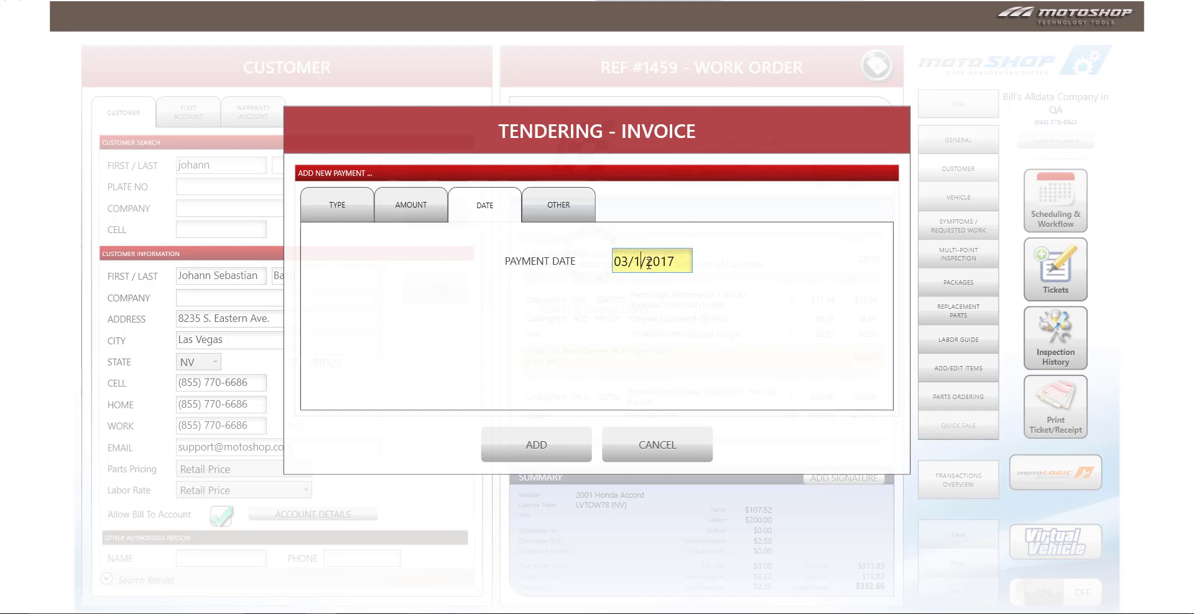
pyautogui.write('3')
pyautogui.click(348, 209)
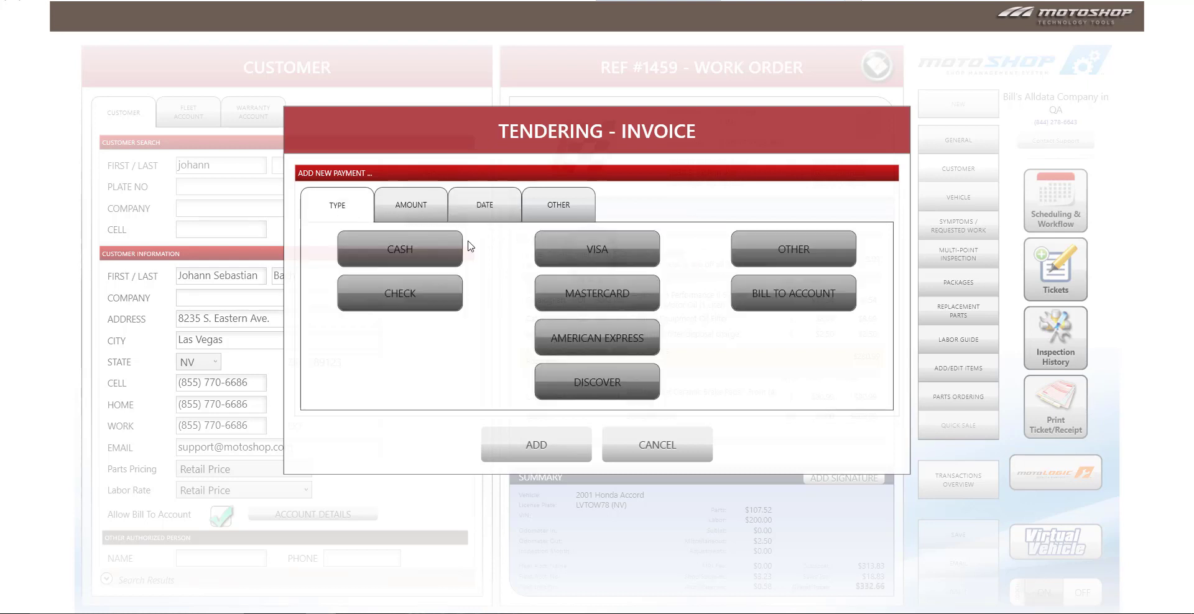
pyautogui.click(411, 258)
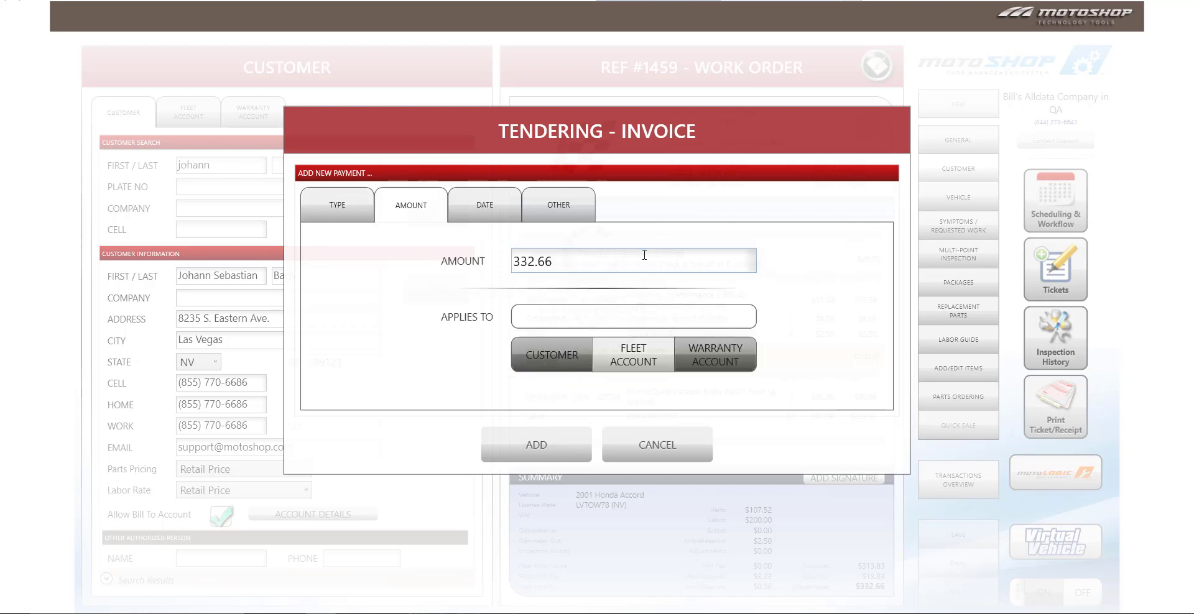
pyautogui.click(645, 255)
pyautogui.write('100.00')
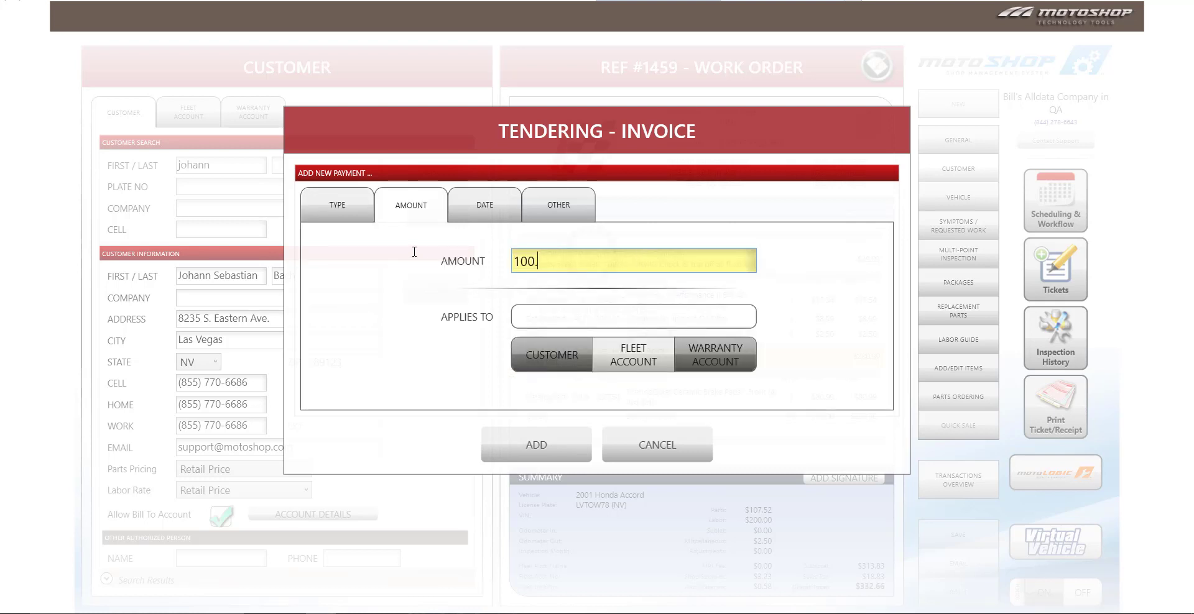
pyautogui.click(550, 361)
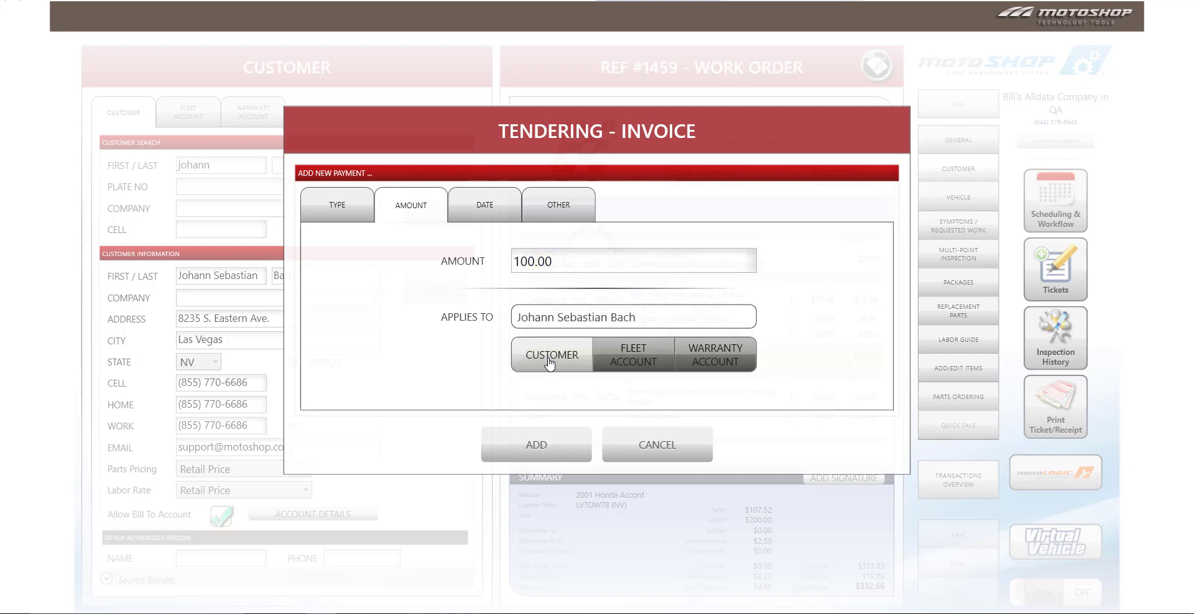
pyautogui.click(549, 450)
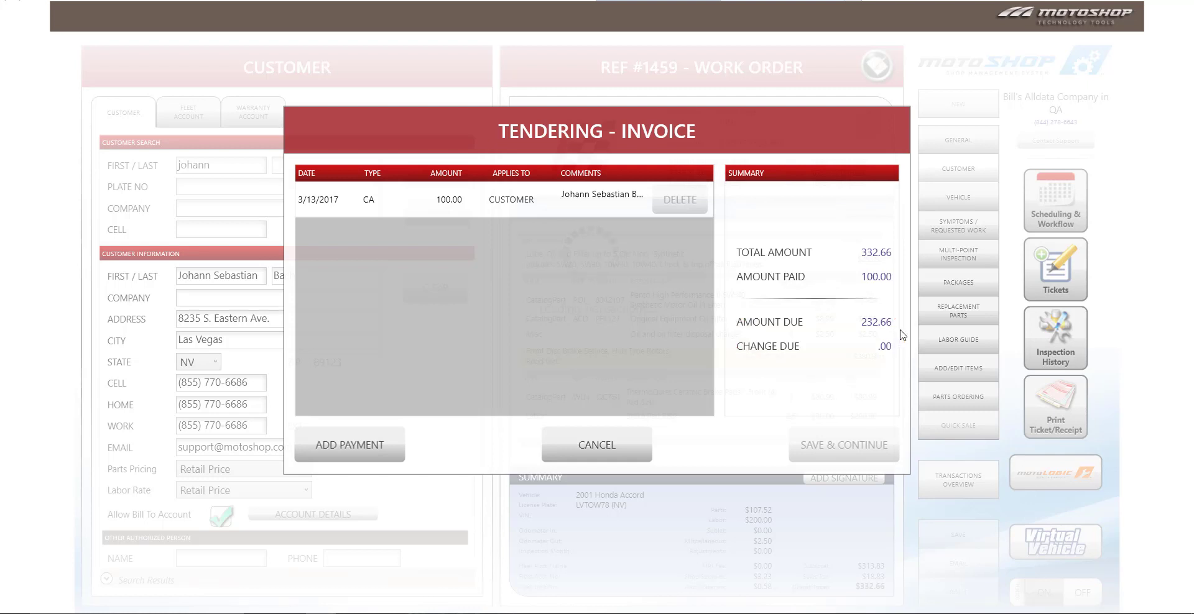
# Add a second 232.66 Bill To Account payment covering the remaining balance.
pyautogui.click(360, 458)
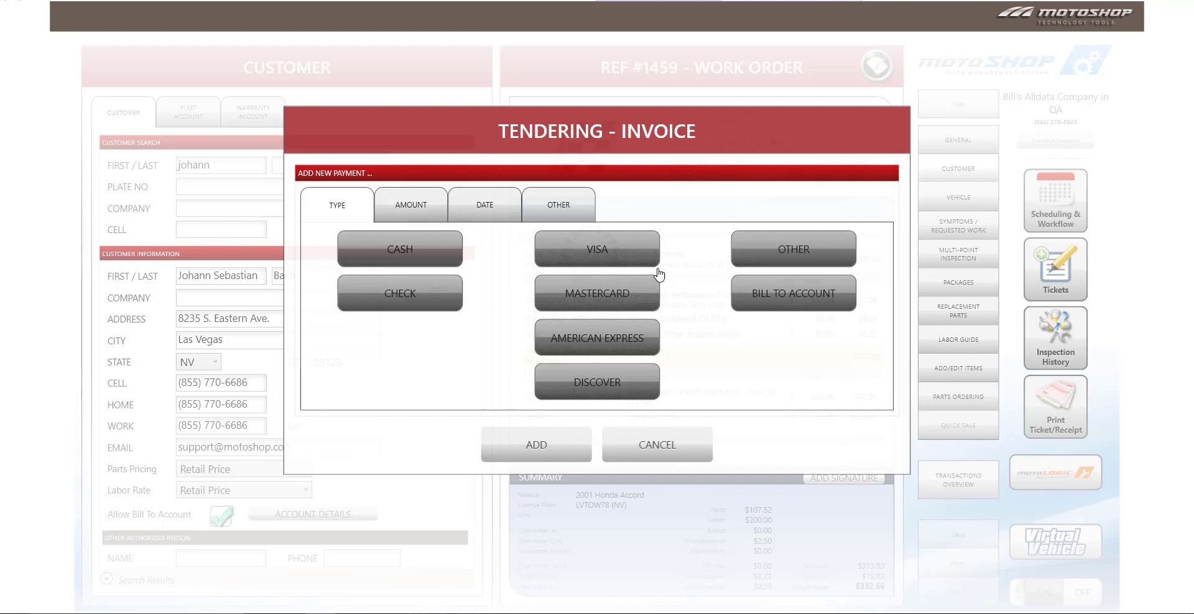
pyautogui.click(777, 297)
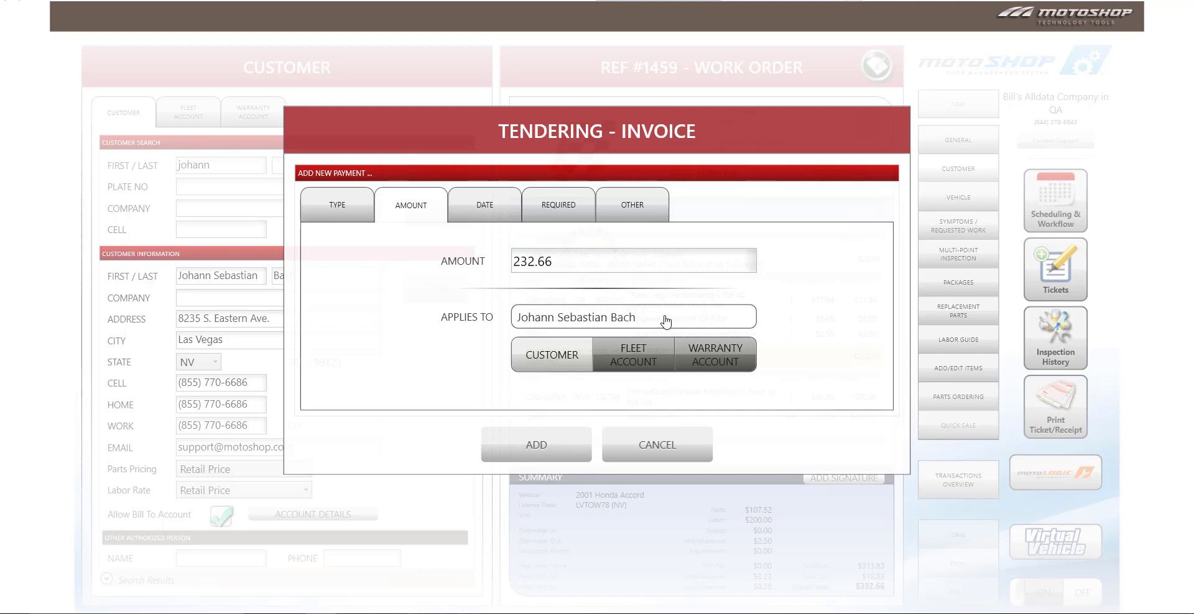
pyautogui.click(536, 454)
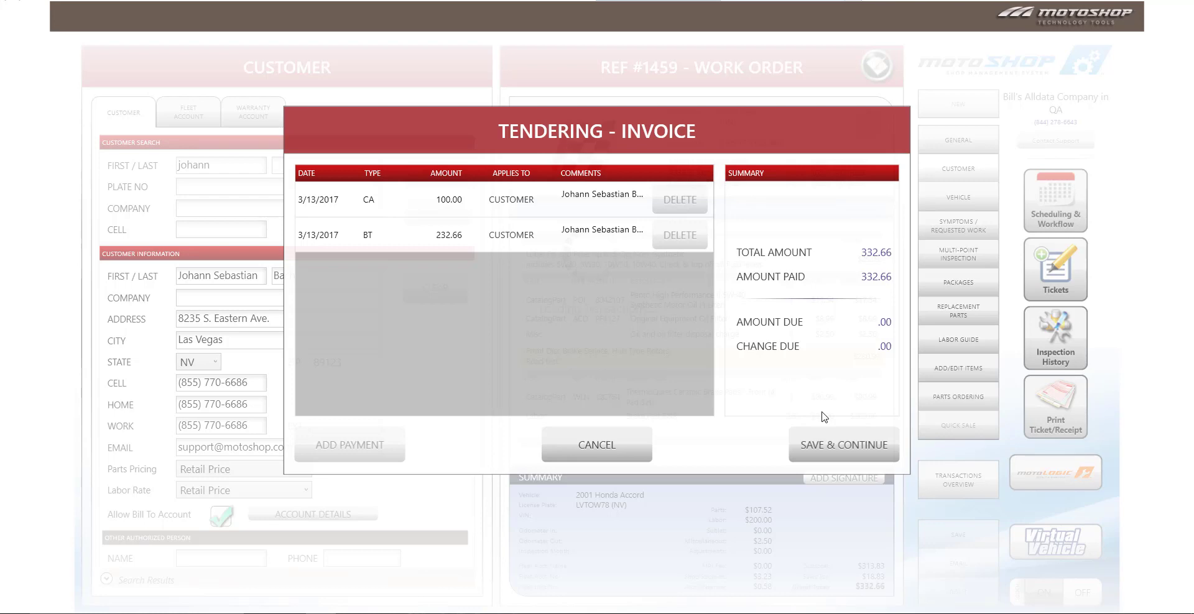
# Save invoice #1459, then start a new quote and load the same customer by first-name search, skipping vehicle selection.
pyautogui.click(841, 446)
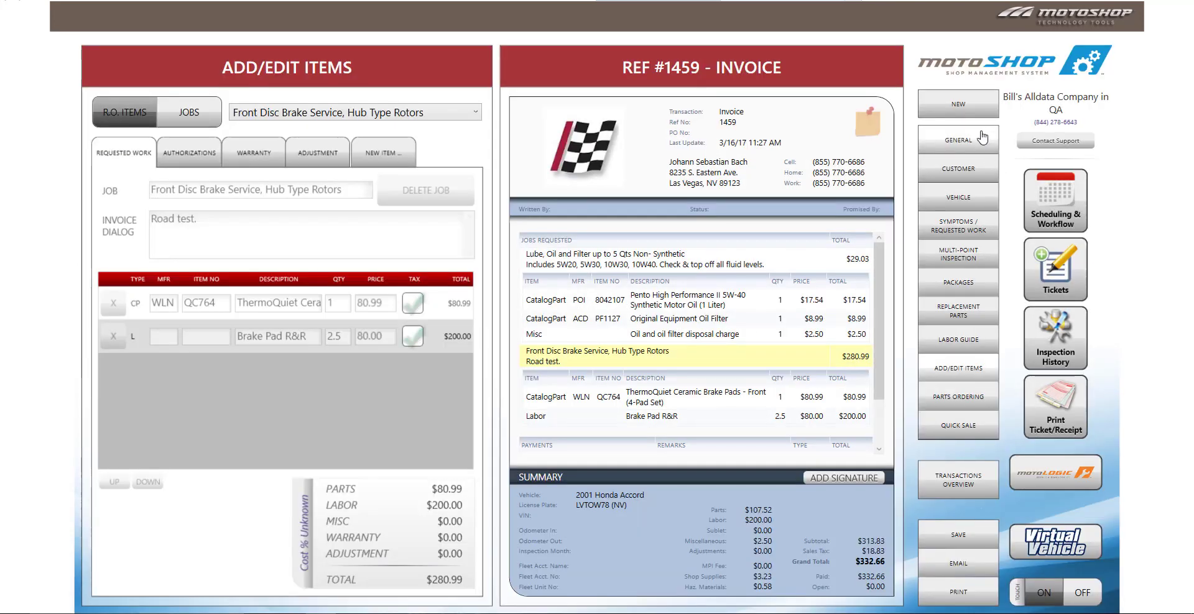
pyautogui.click(981, 114)
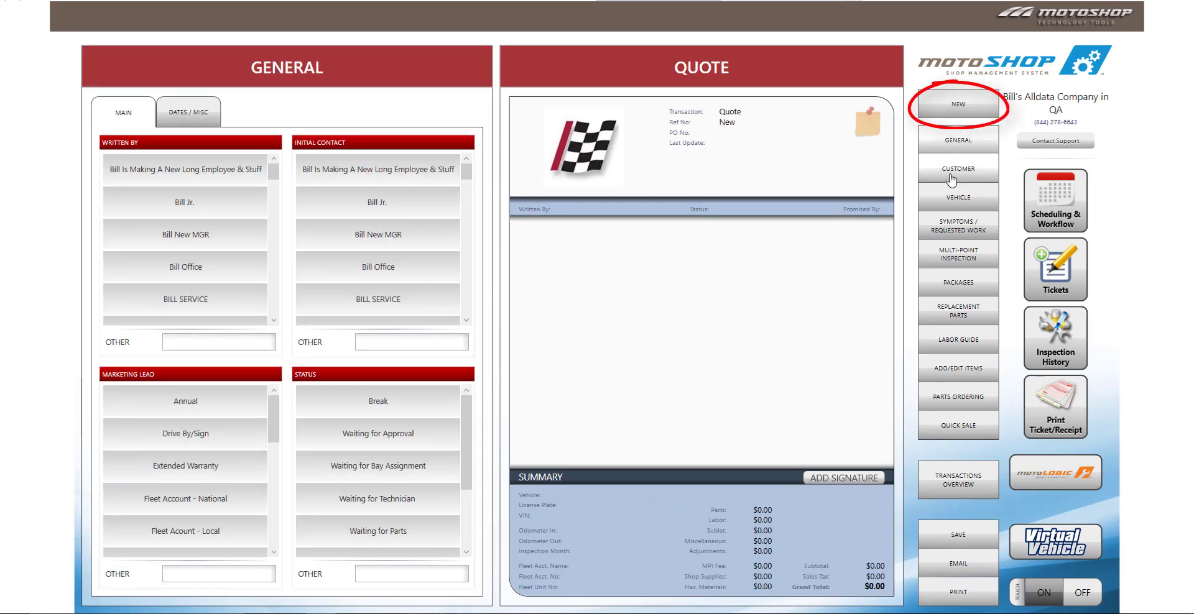
pyautogui.click(952, 169)
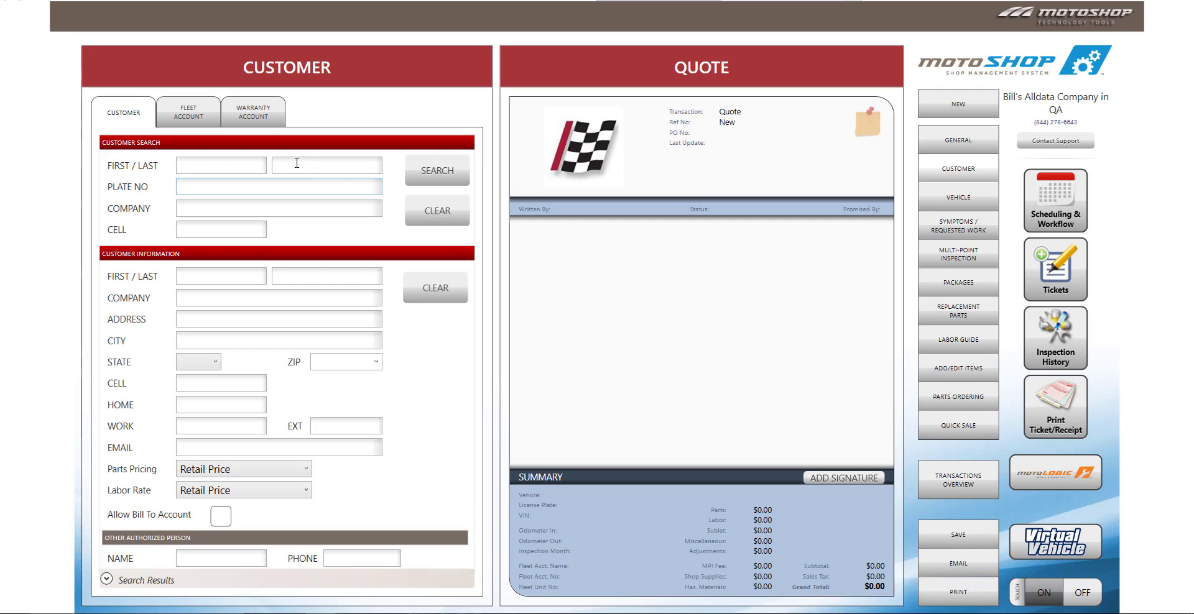
pyautogui.click(242, 164)
pyautogui.write('Johann')
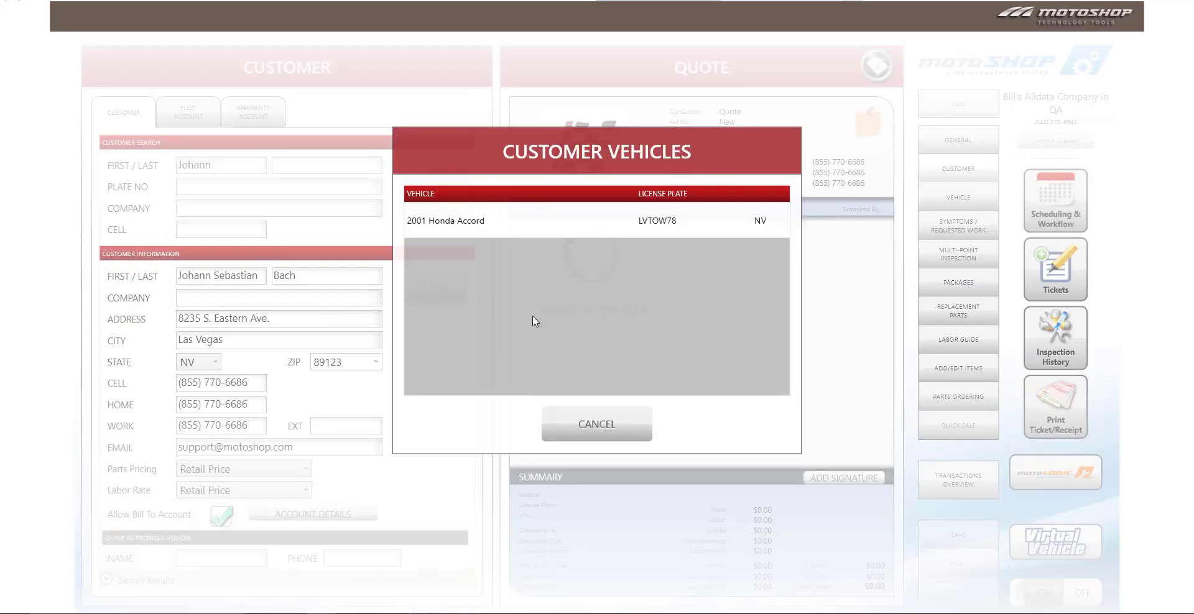
pyautogui.click(597, 428)
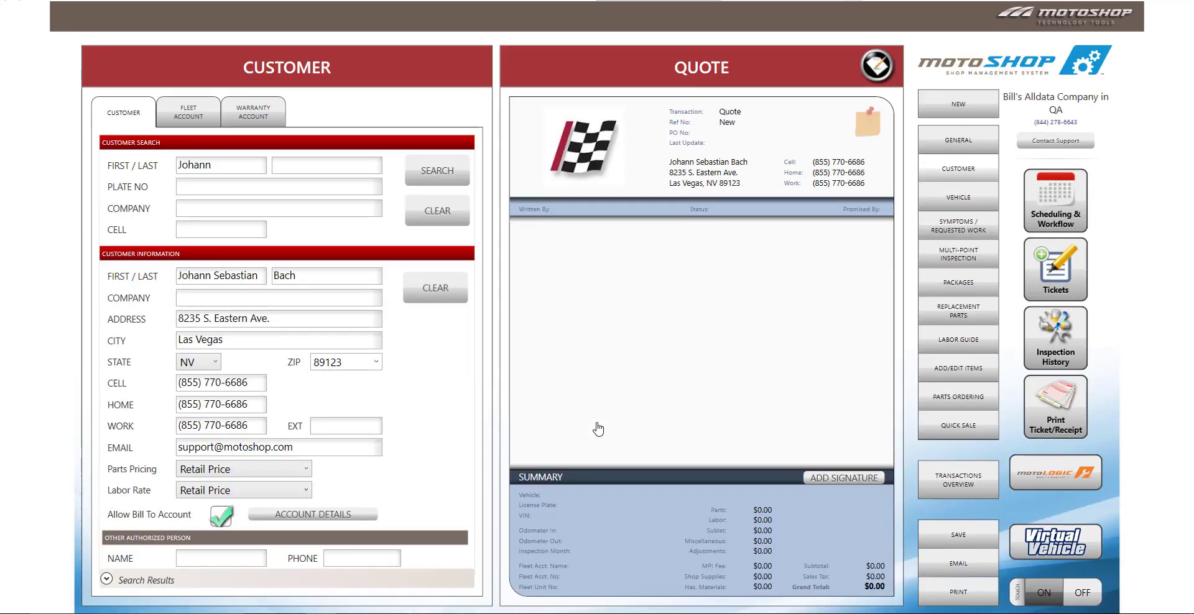
# Show the customer's Account Details with the 232.66 balance from invoice 1459.
pyautogui.click(339, 515)
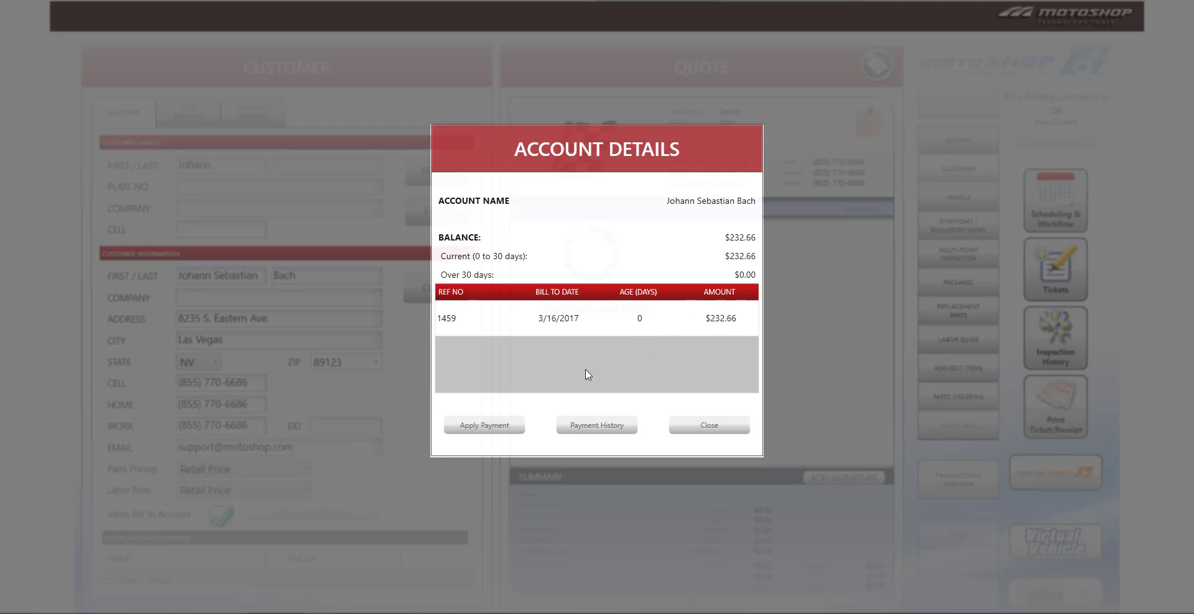
# Start a 100.00 cash account payment applied to the customer.
pyautogui.click(501, 428)
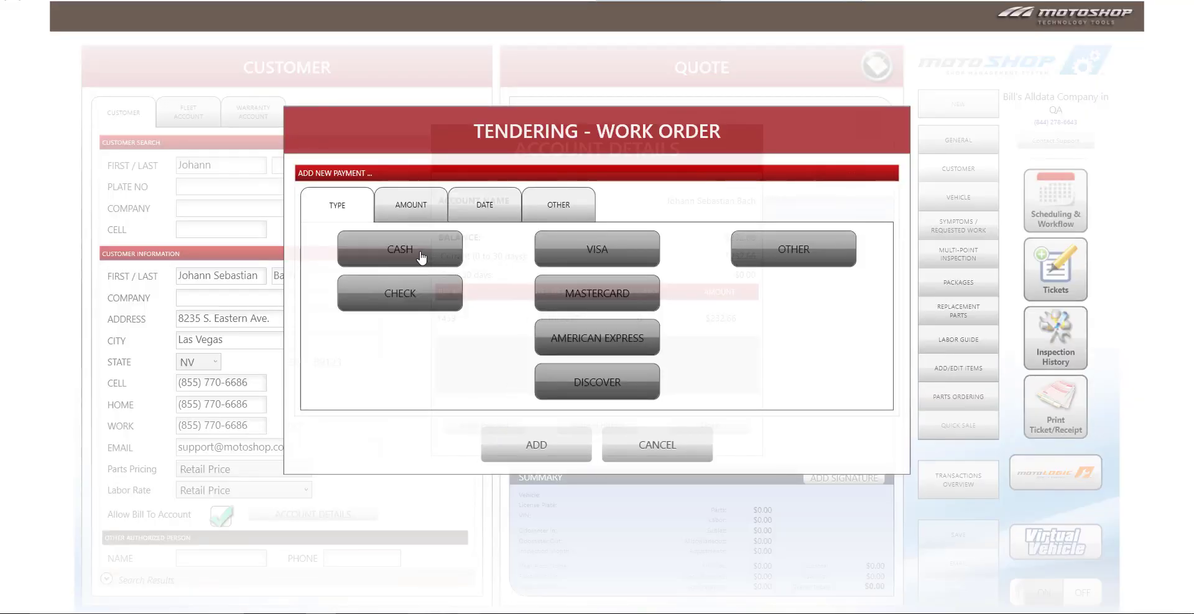
pyautogui.click(421, 256)
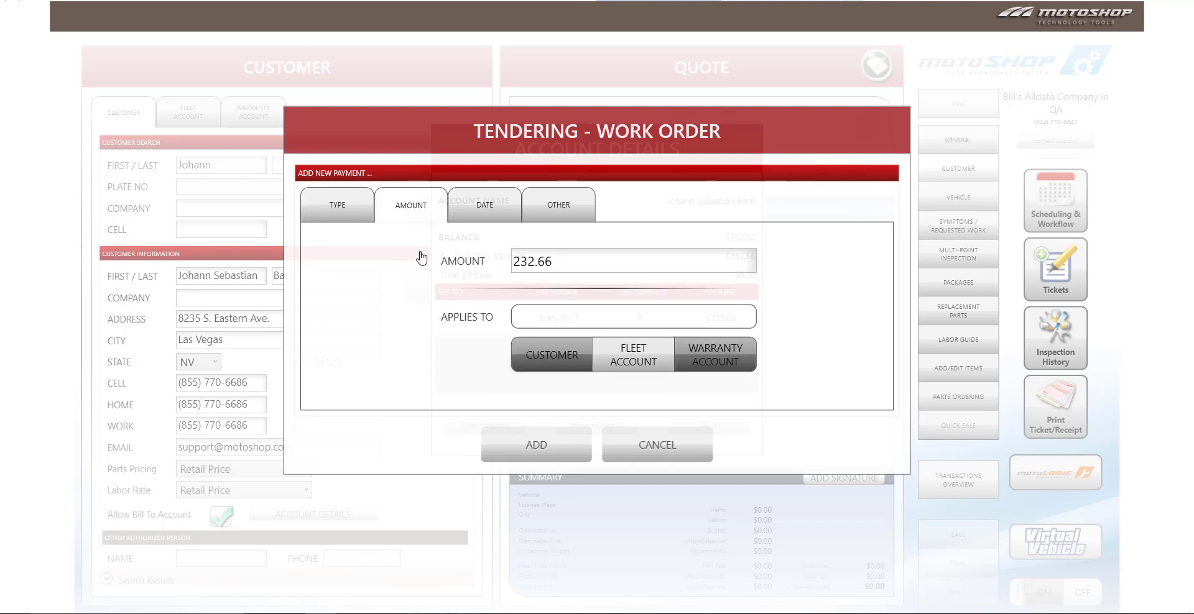
pyautogui.click(343, 210)
pyautogui.click(421, 207)
pyautogui.click(582, 268)
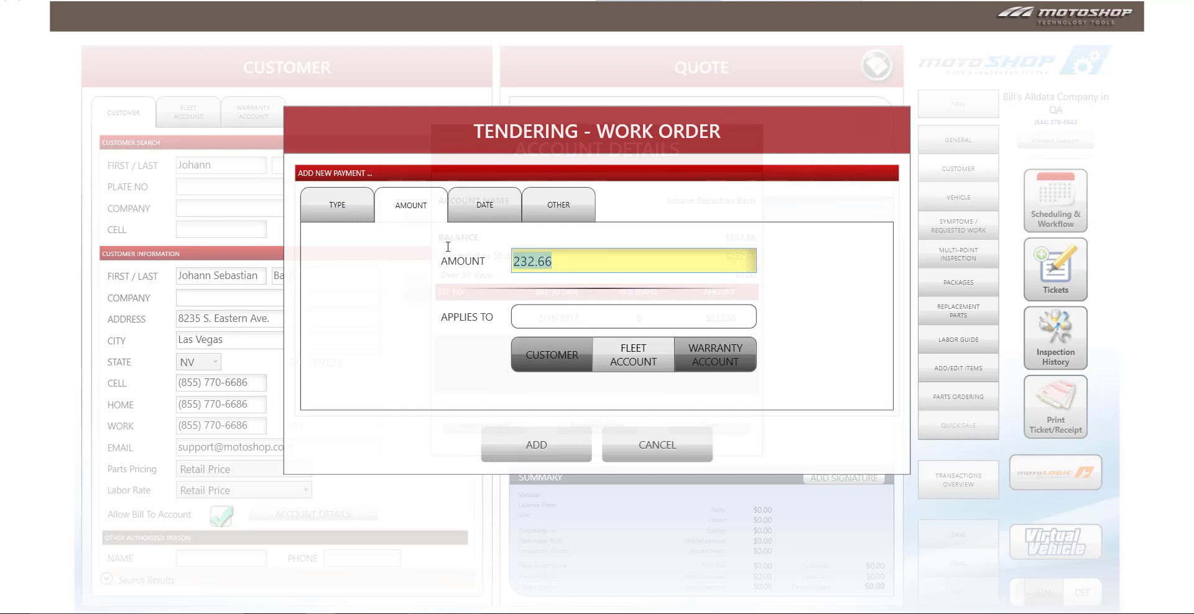
pyautogui.write('100.00')
pyautogui.press('Tab')
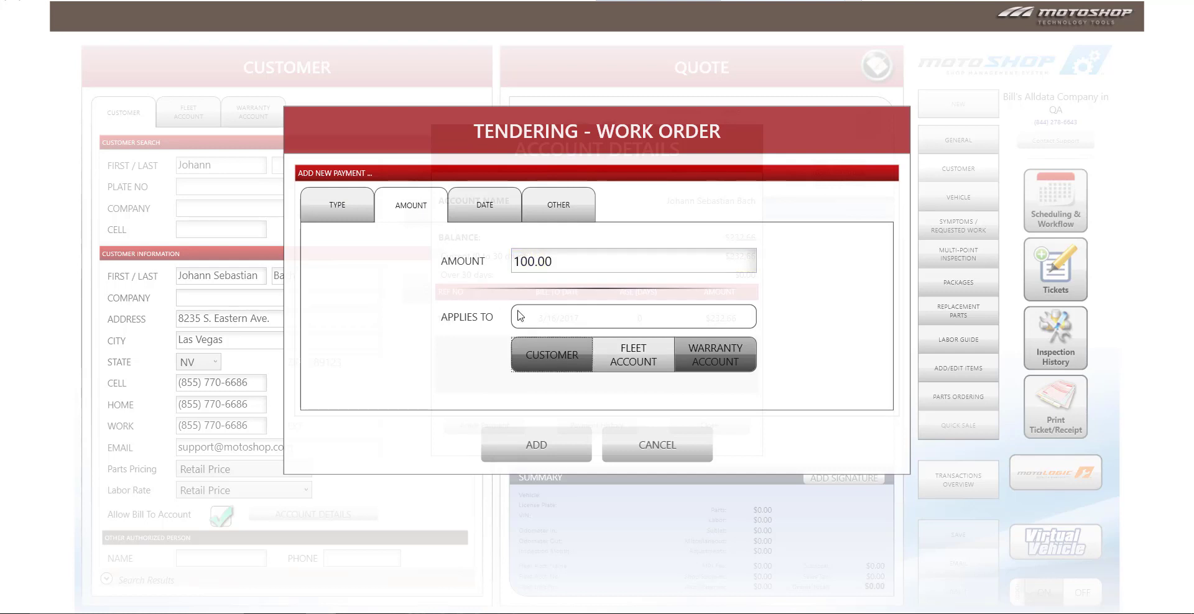
pyautogui.click(550, 361)
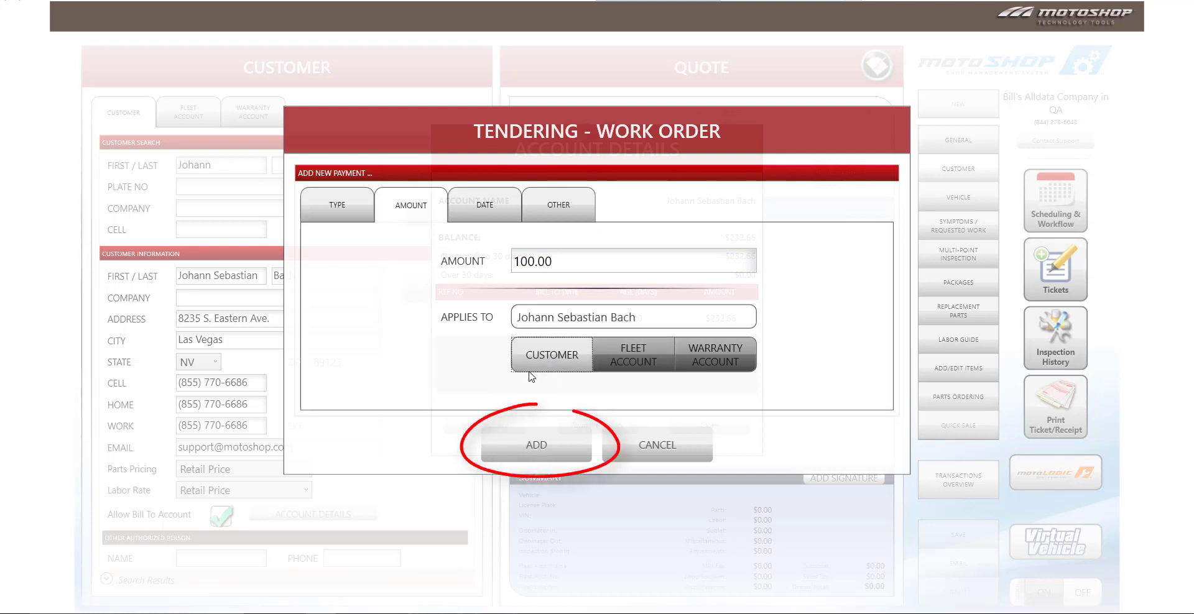
# Date the payment 03/21/2017 and add it for invoice allocation.
pyautogui.click(487, 204)
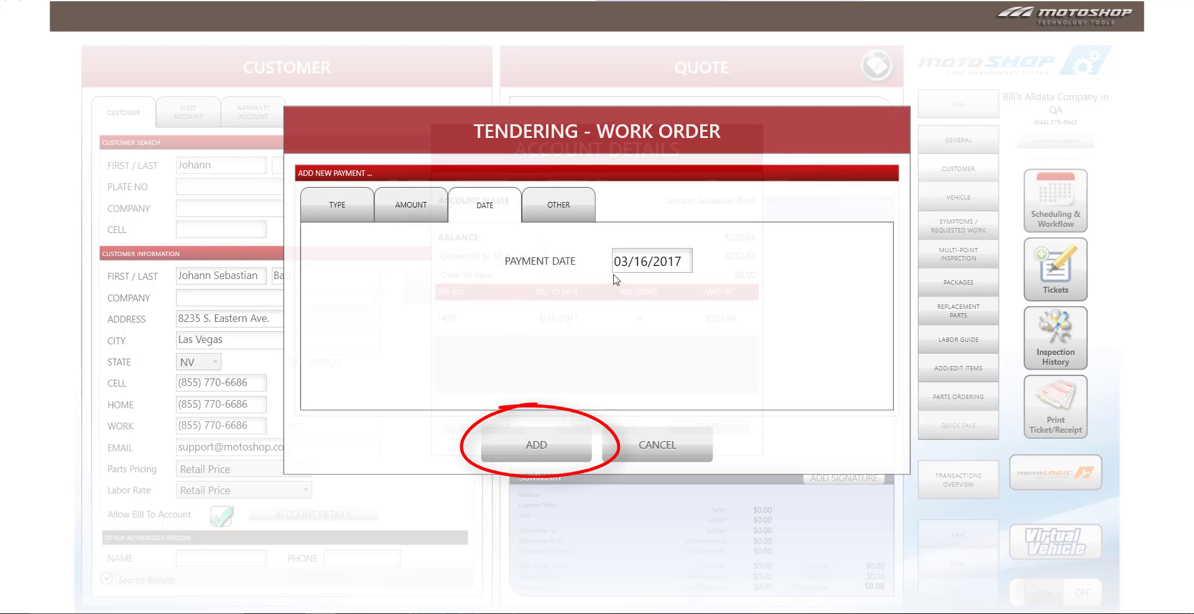
pyautogui.click(649, 261)
pyautogui.press('BackSpace')
pyautogui.press('BackSpace')
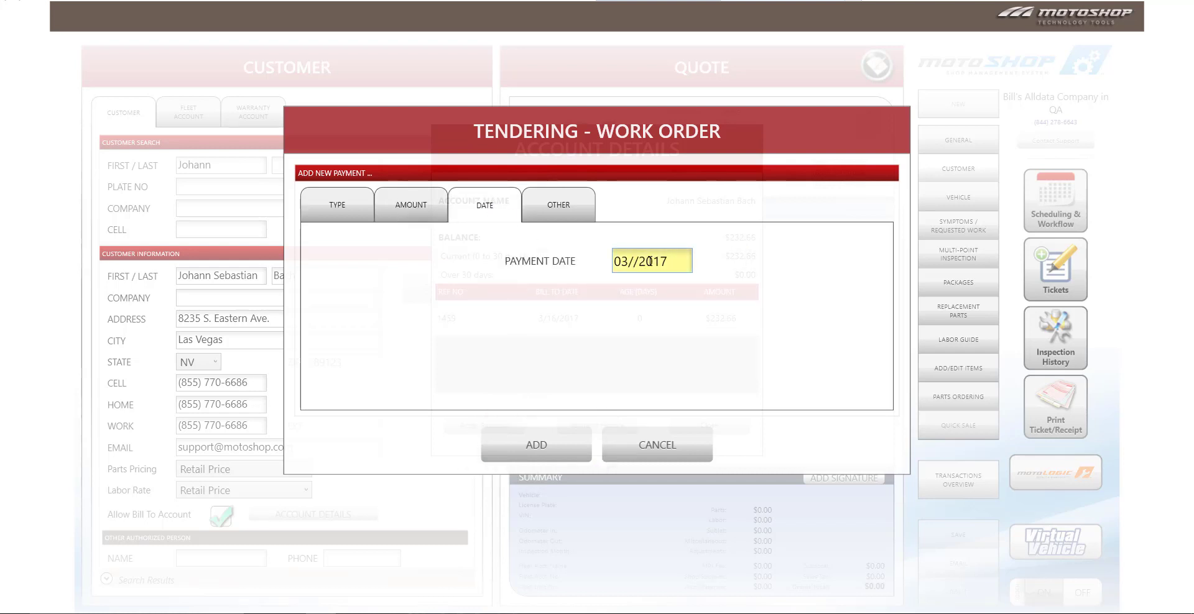
pyautogui.write('21')
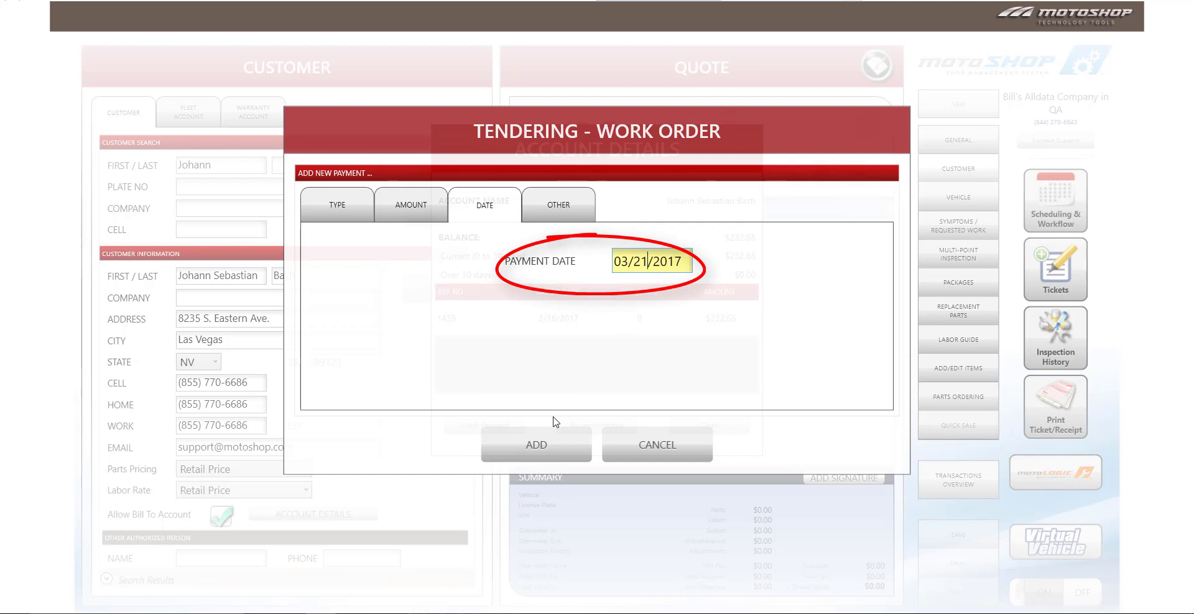
pyautogui.click(545, 445)
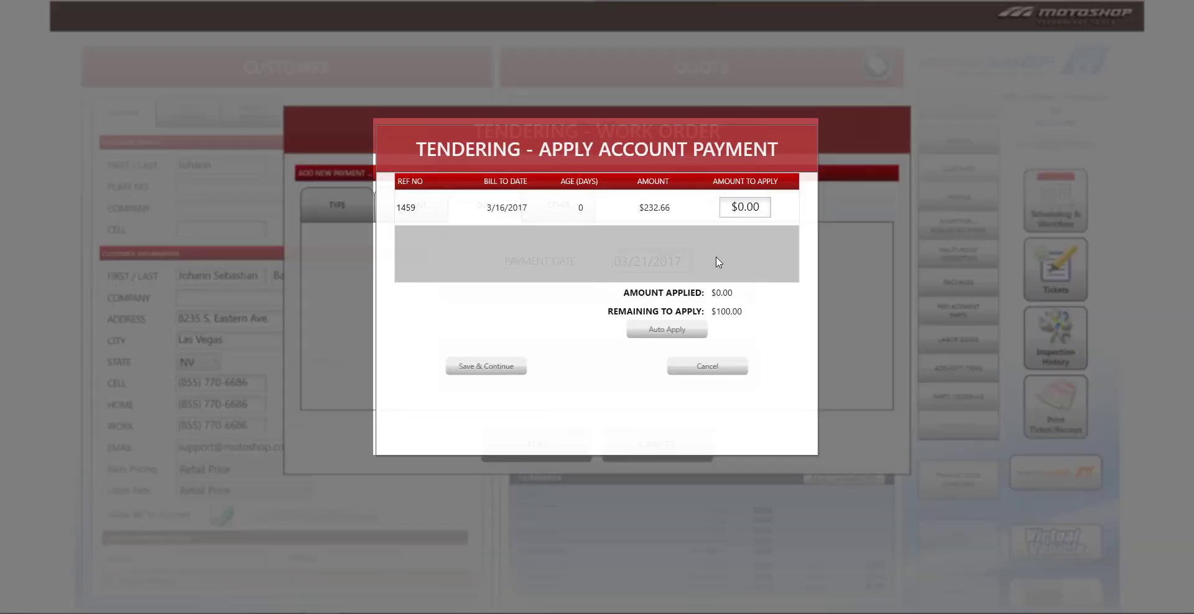
# Auto-apply the full 100.00 to invoice 1459 and save, leaving a 132.66 balance.
pyautogui.click(745, 207)
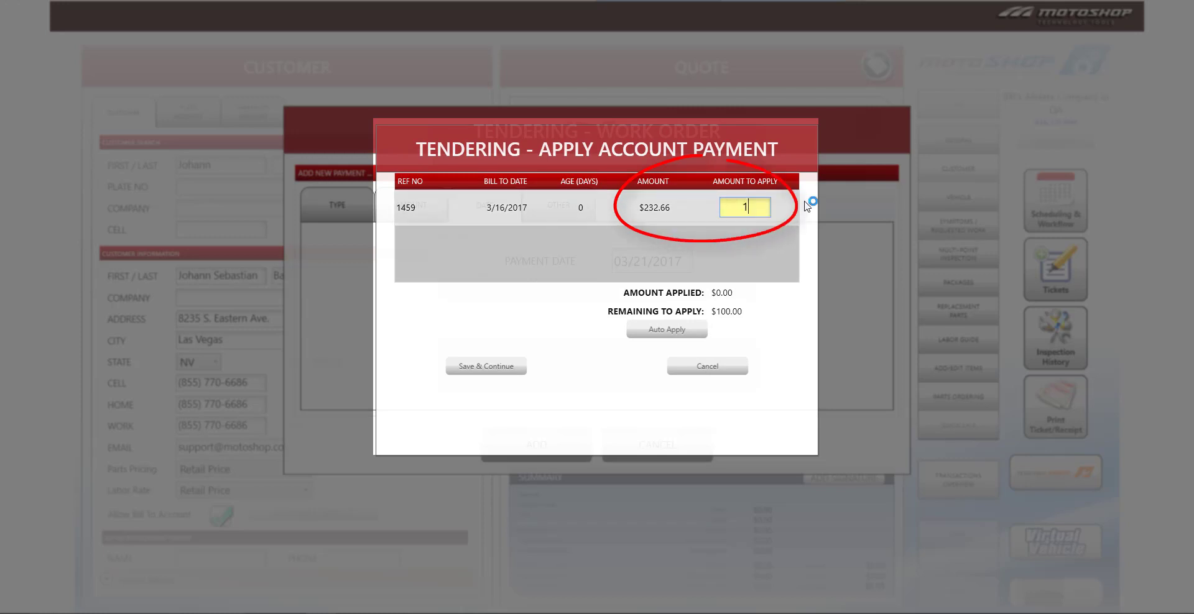
pyautogui.write('100.00')
pyautogui.click(664, 333)
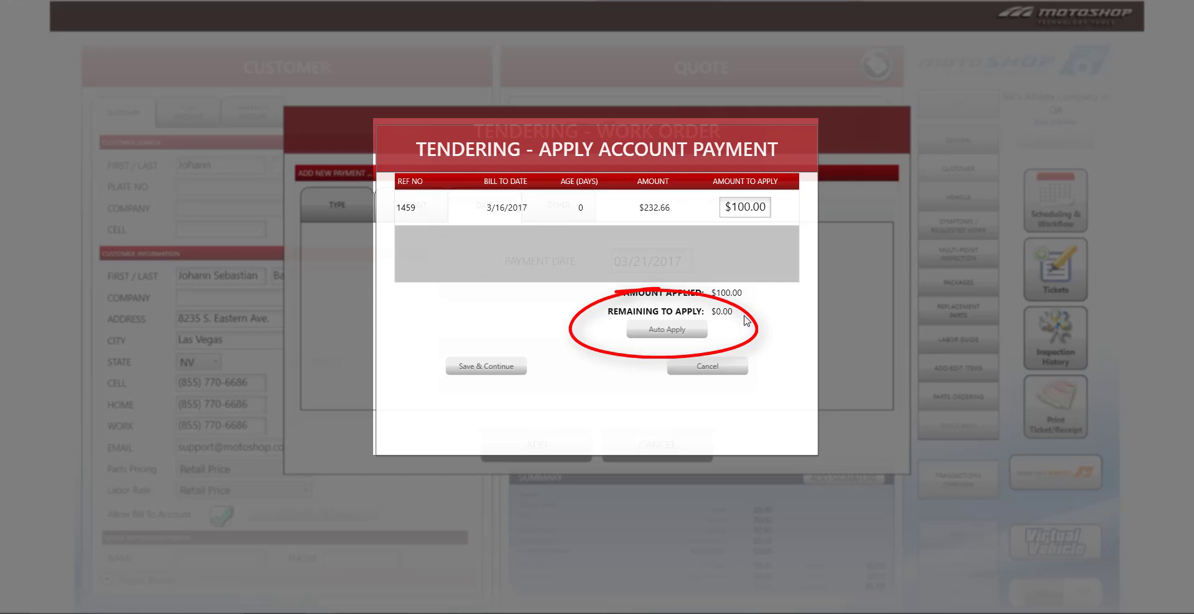
pyautogui.click(494, 366)
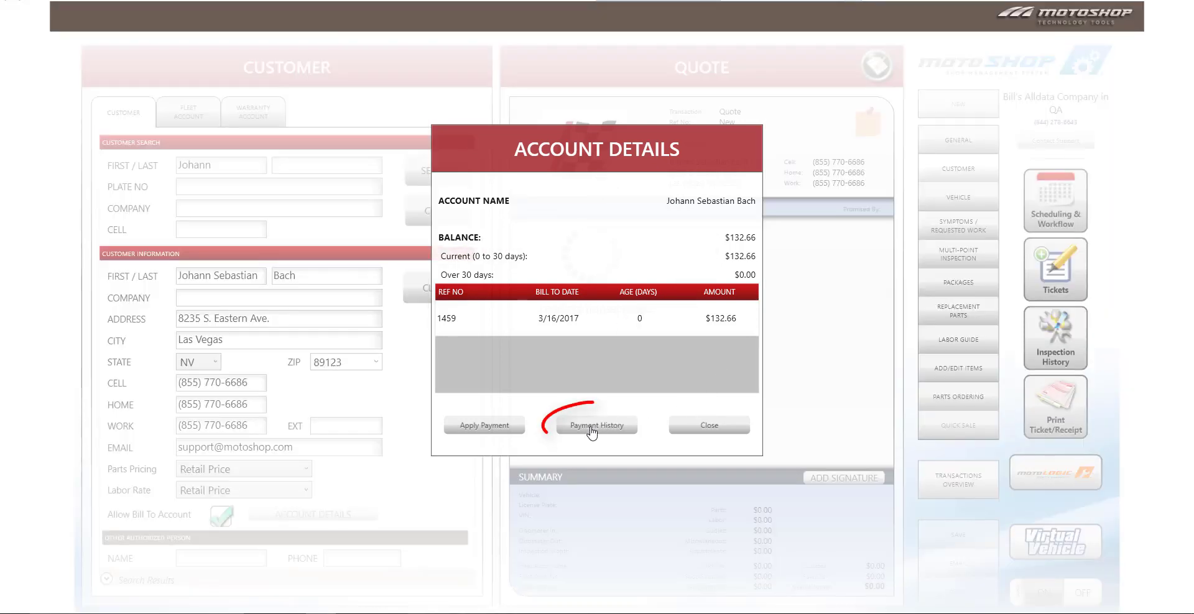
# Bring up the account's Payment History.
pyautogui.click(591, 431)
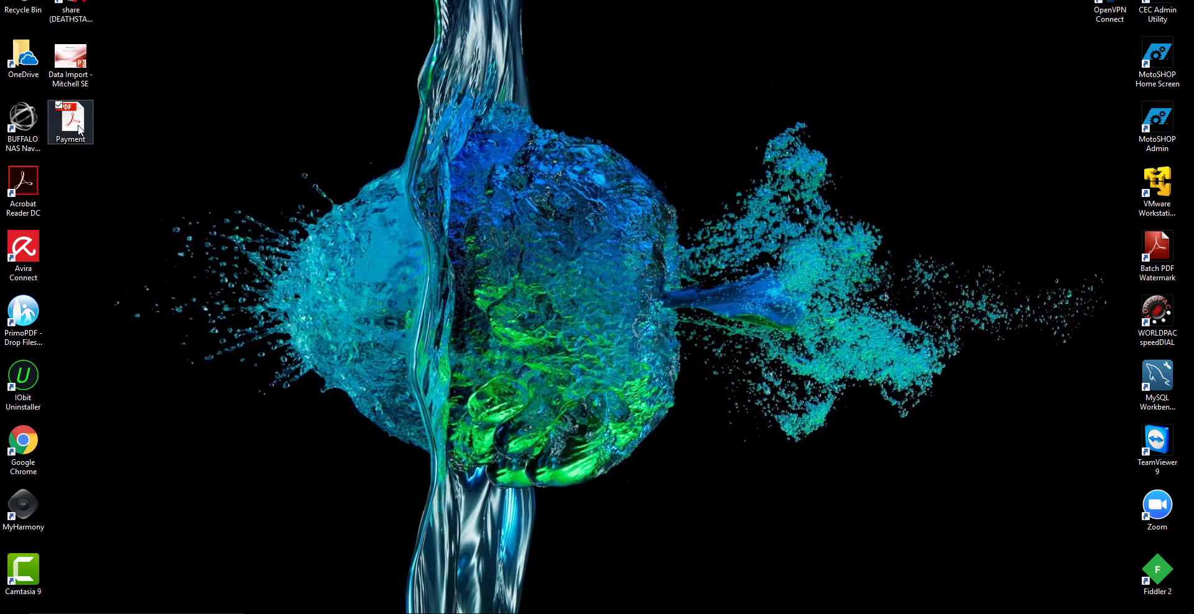
# Open Payment.pdf from the desktop in Acrobat Reader to view the receipt.
pyautogui.doubleClick(79, 128)
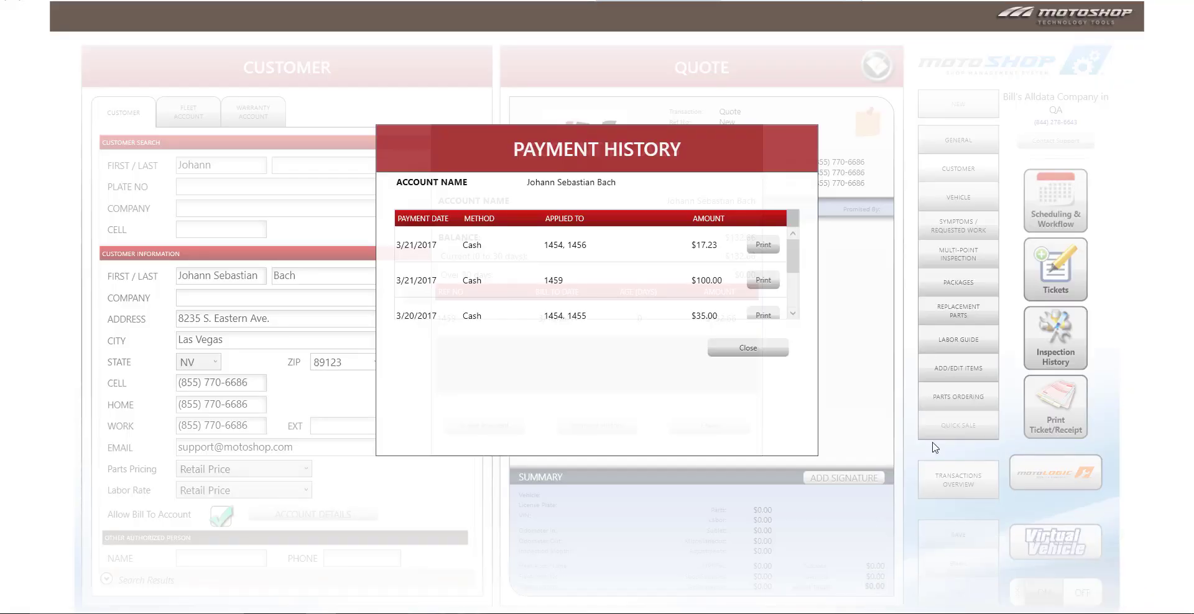
# Close Payment History and reopen Account Details to confirm the $132.66 balance on invoice 1459.
pyautogui.click(761, 347)
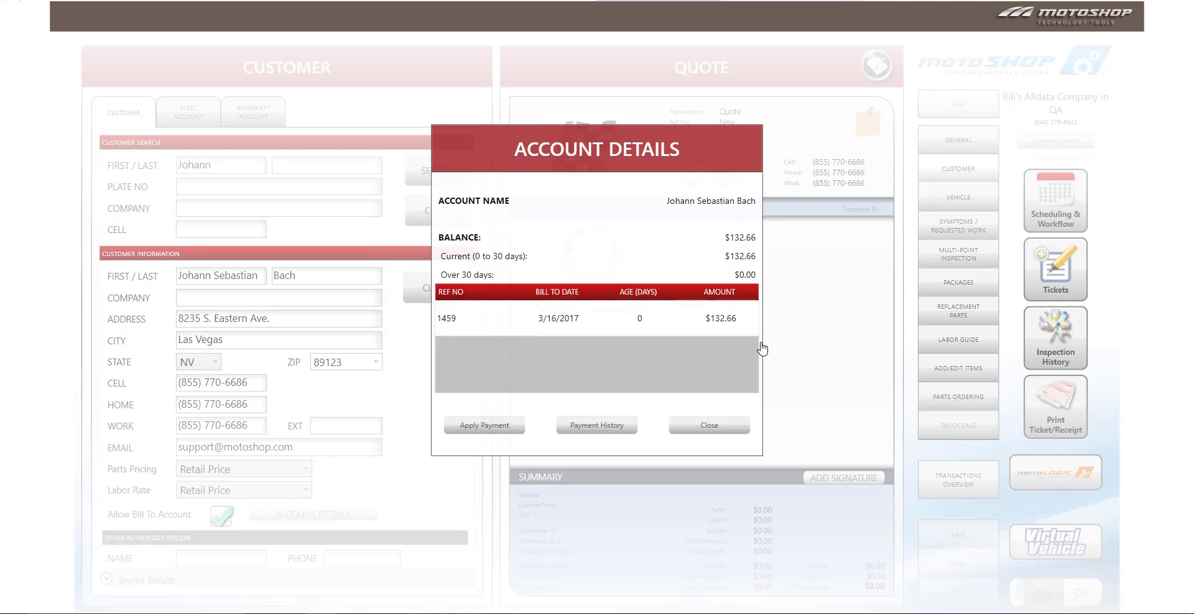
pyautogui.click(714, 427)
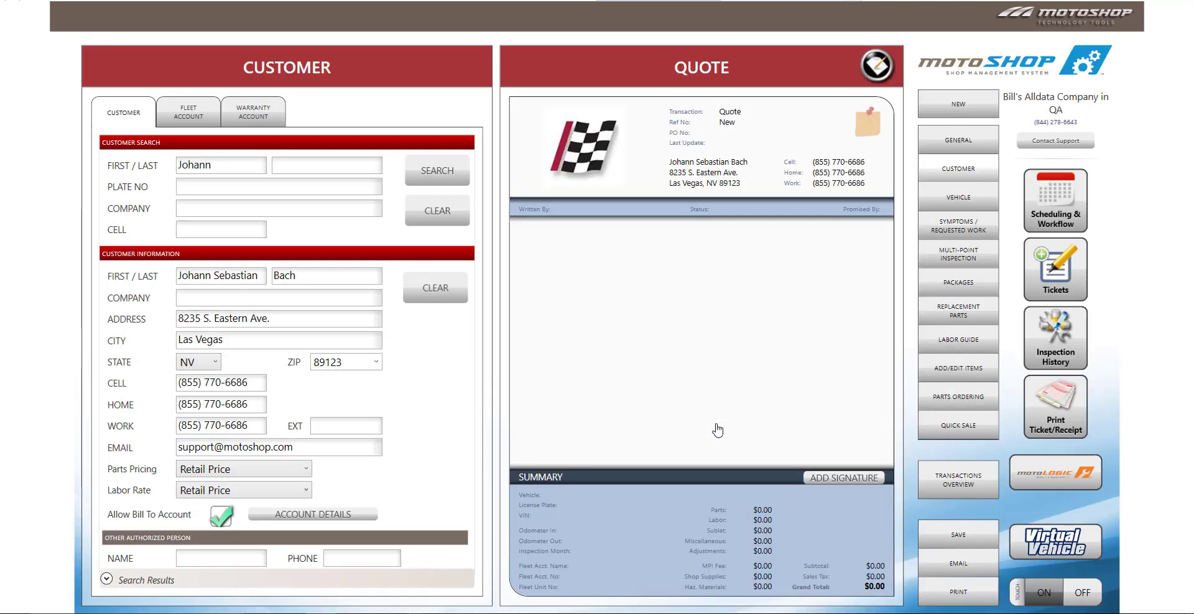
pyautogui.click(342, 514)
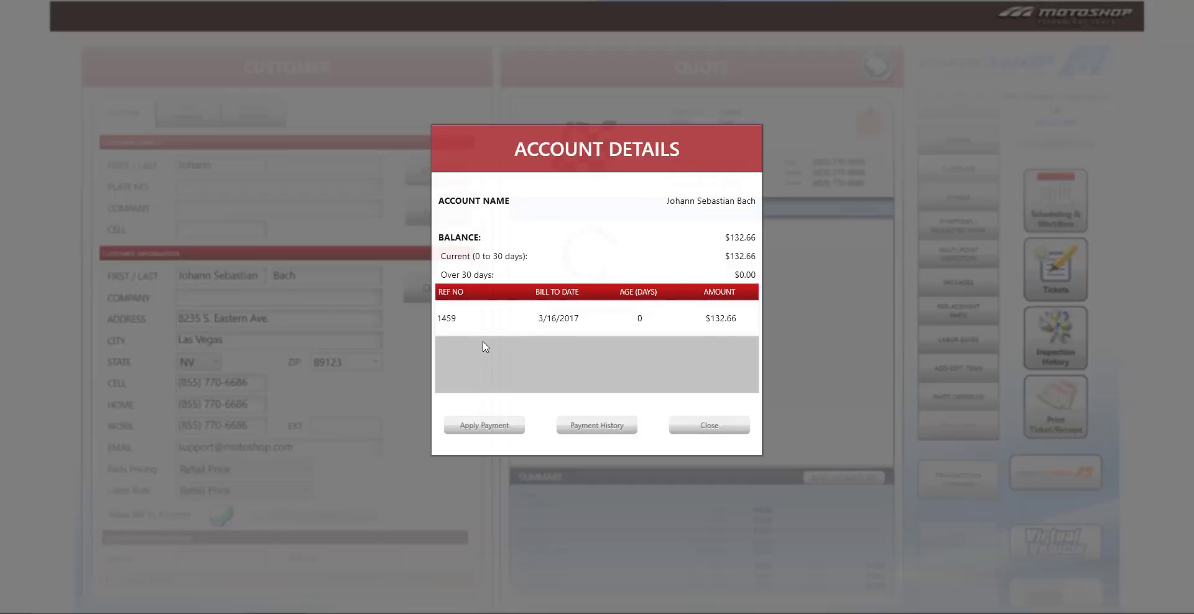
# Auto-apply a second $132.66 cash payment to invoice 1459, clearing the balance to $0.00.
pyautogui.click(484, 427)
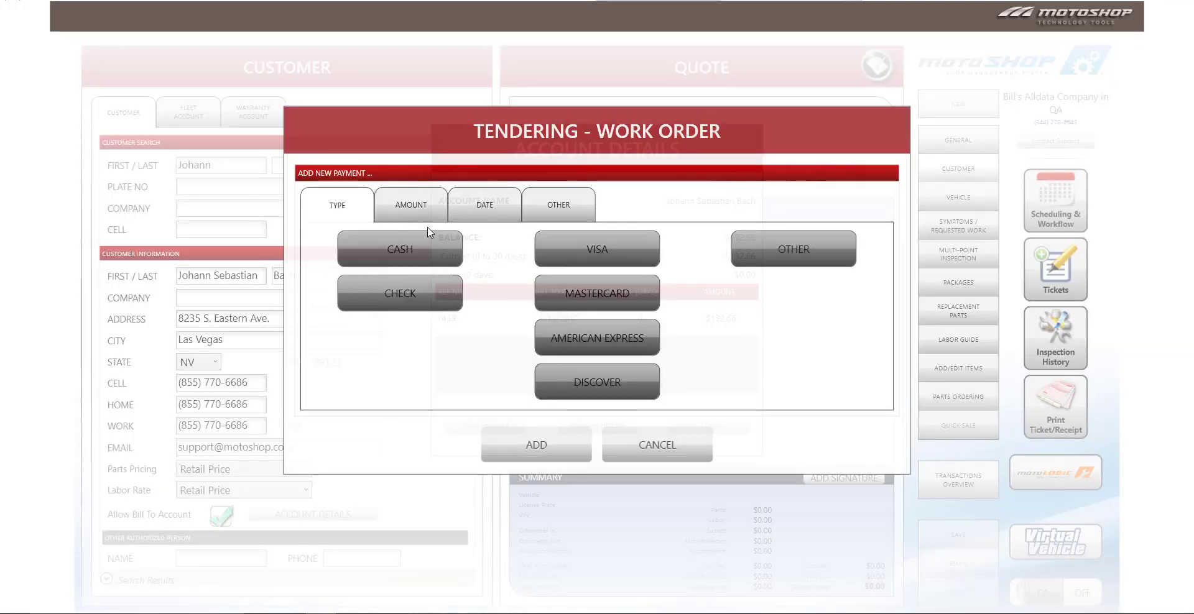
pyautogui.click(422, 219)
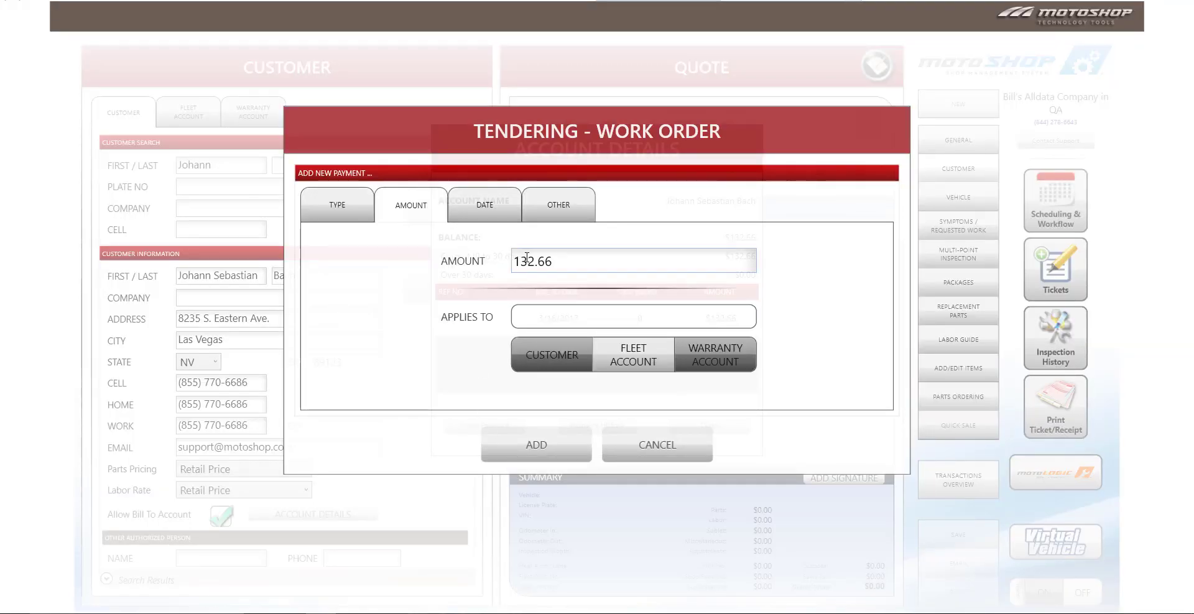
pyautogui.click(553, 356)
pyautogui.click(543, 444)
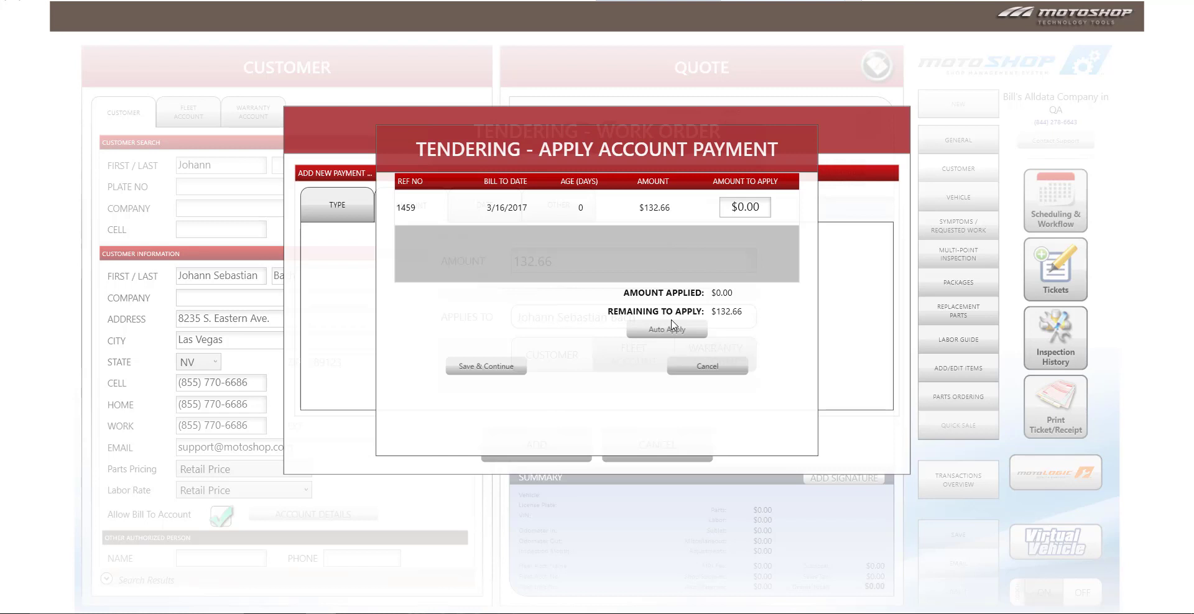
pyautogui.click(668, 331)
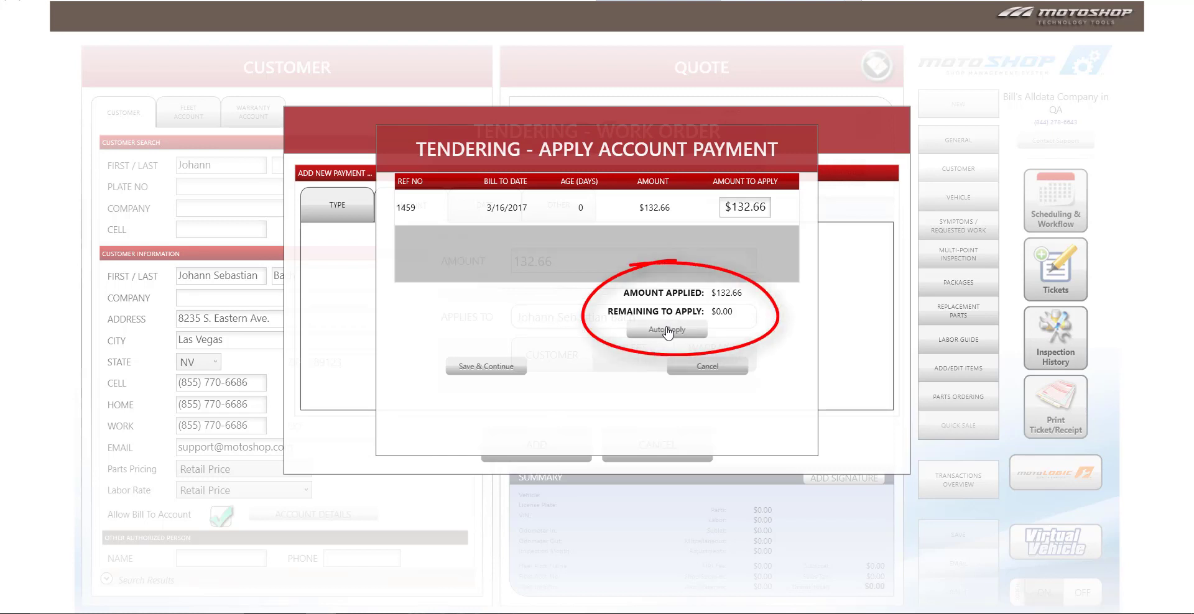
pyautogui.click(486, 369)
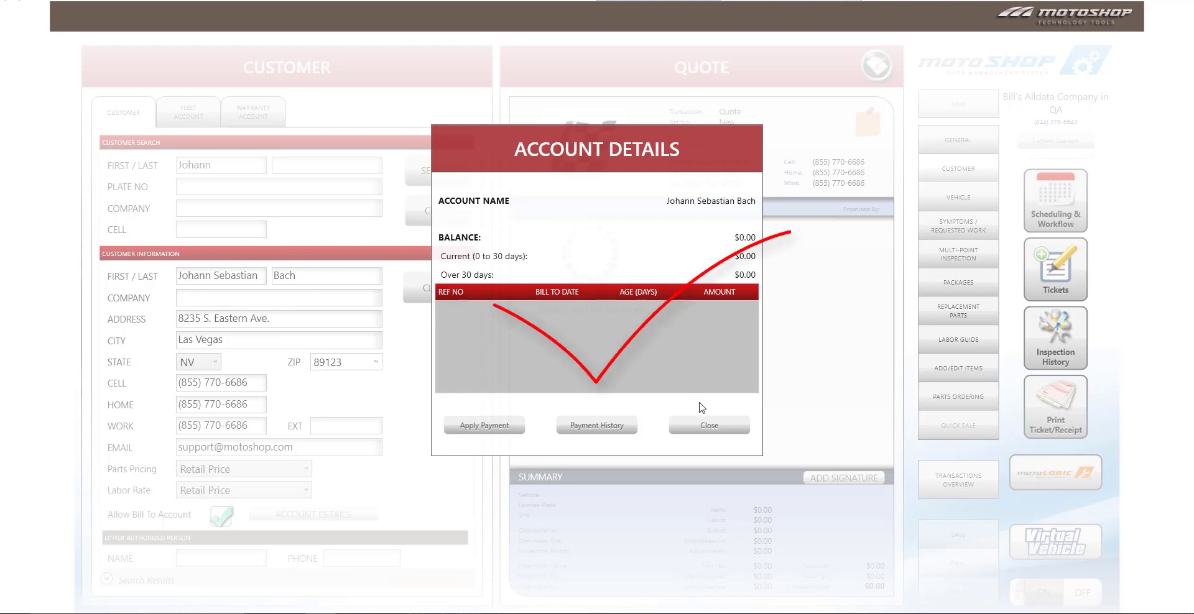
pyautogui.click(708, 427)
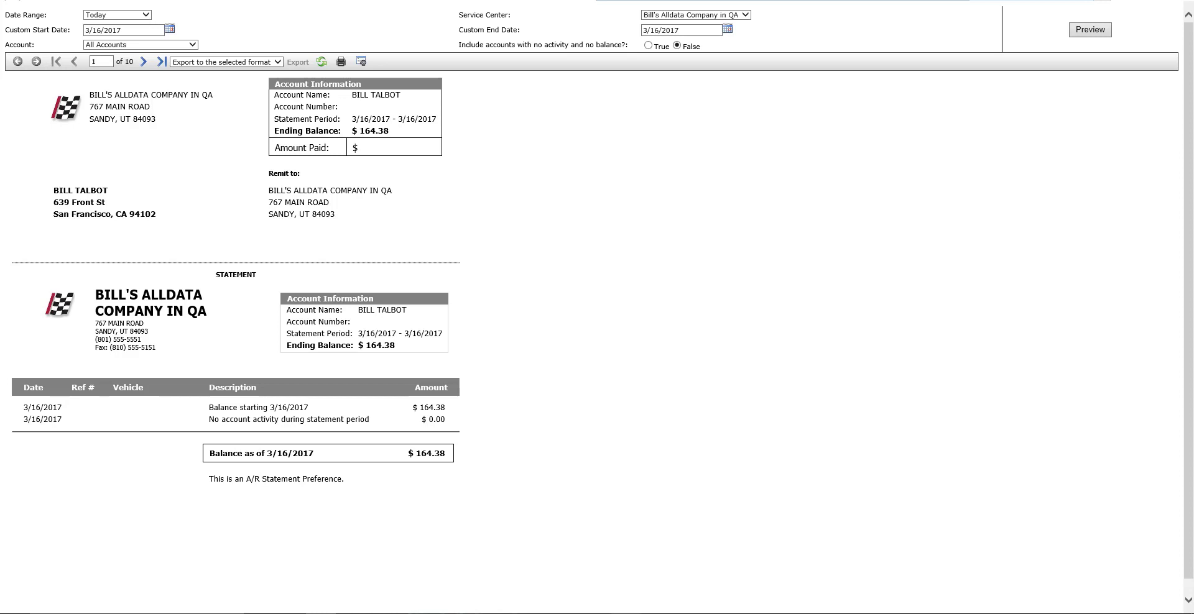
# Open Point of Sale > Accounts Receivable preferences in MotoShop Admin and select the statement footer text.
pyautogui.click(321, 612)
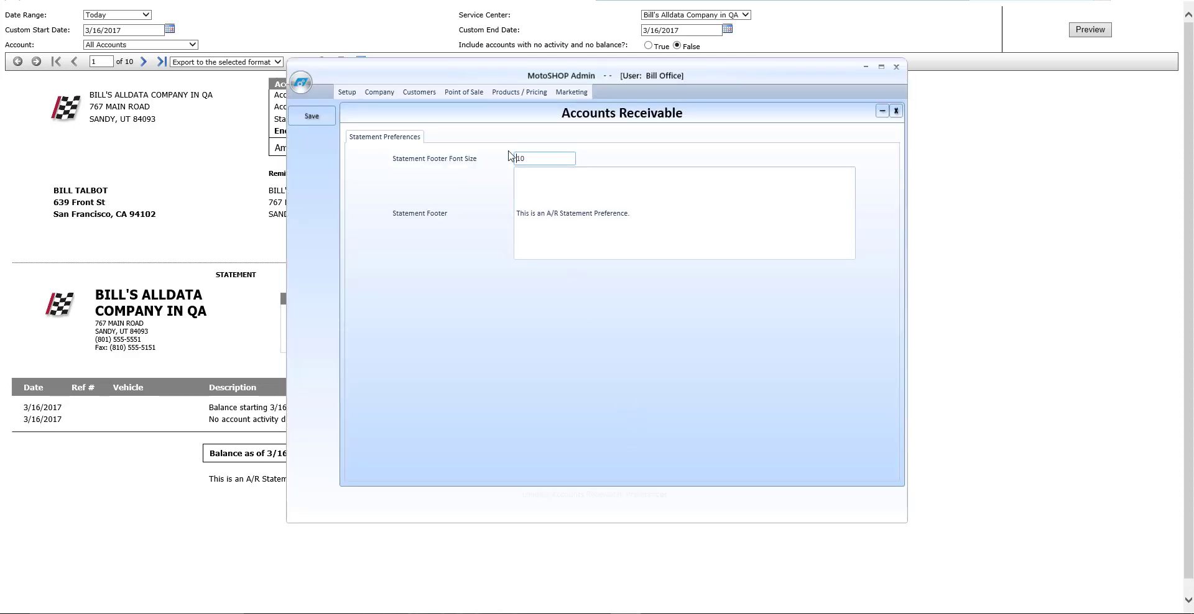
pyautogui.click(477, 92)
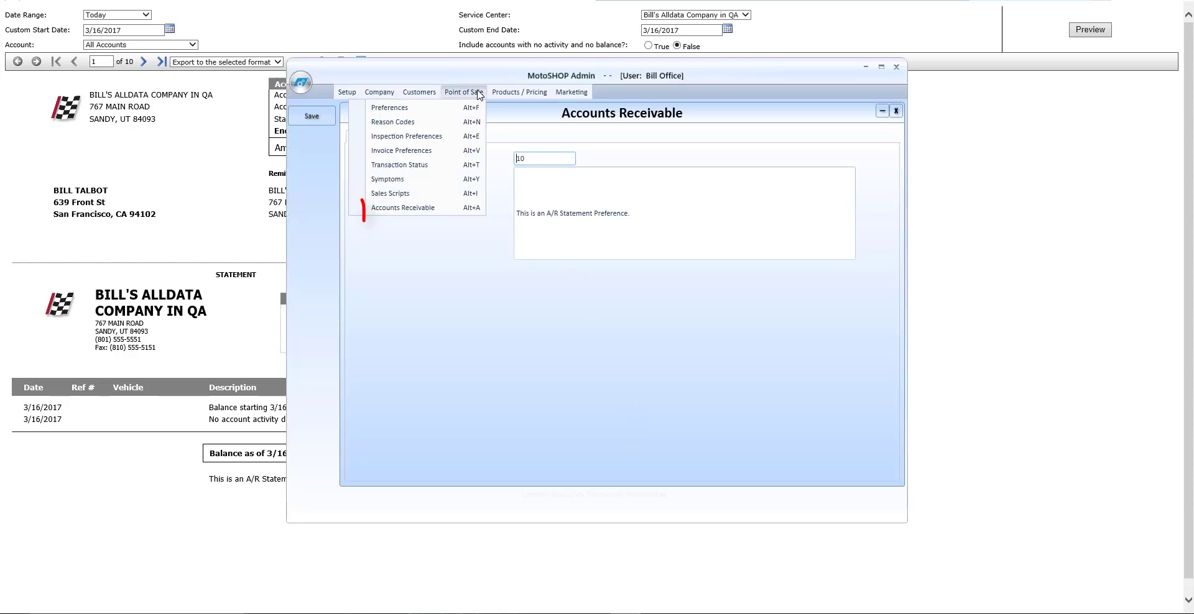
pyautogui.click(445, 209)
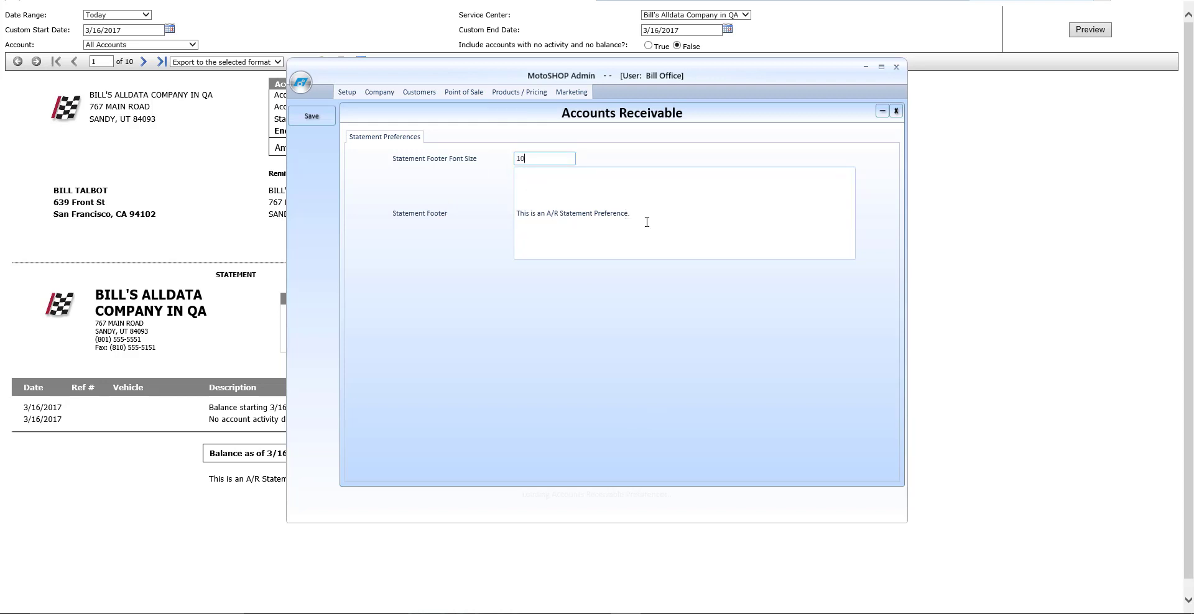
pyautogui.moveTo(647, 222); pyautogui.dragTo(469, 214)
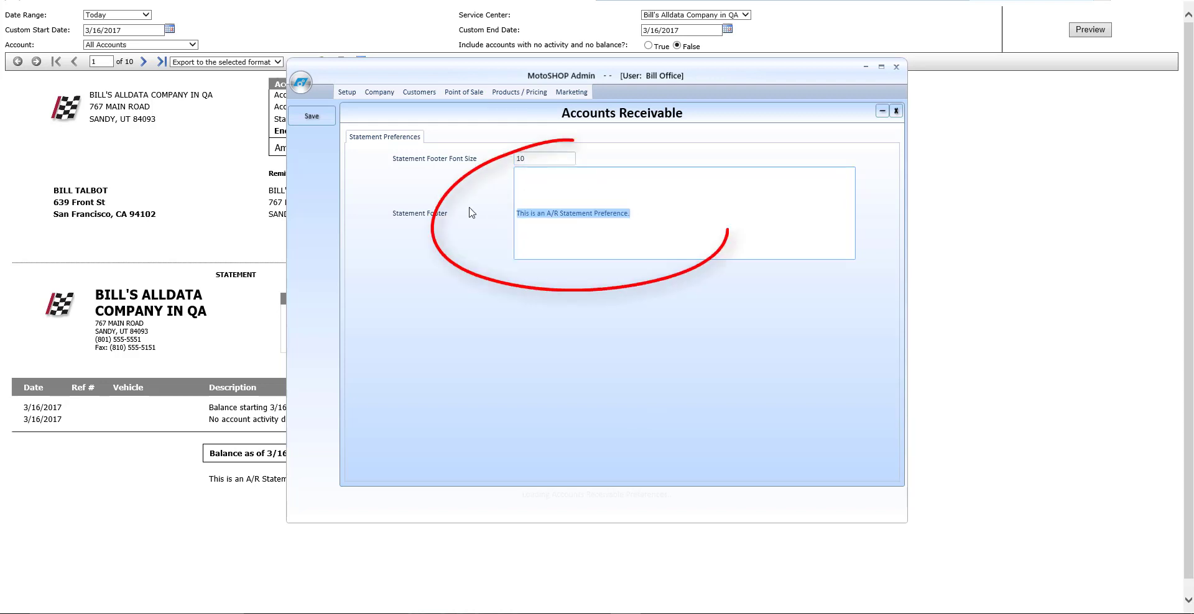